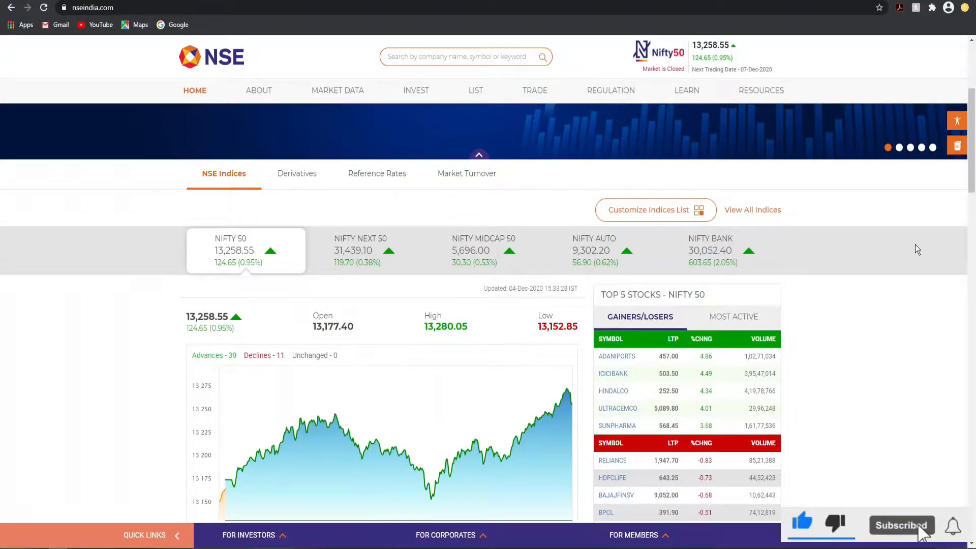
pyautogui.moveTo(973, 167); pyautogui.dragTo(973, 176)
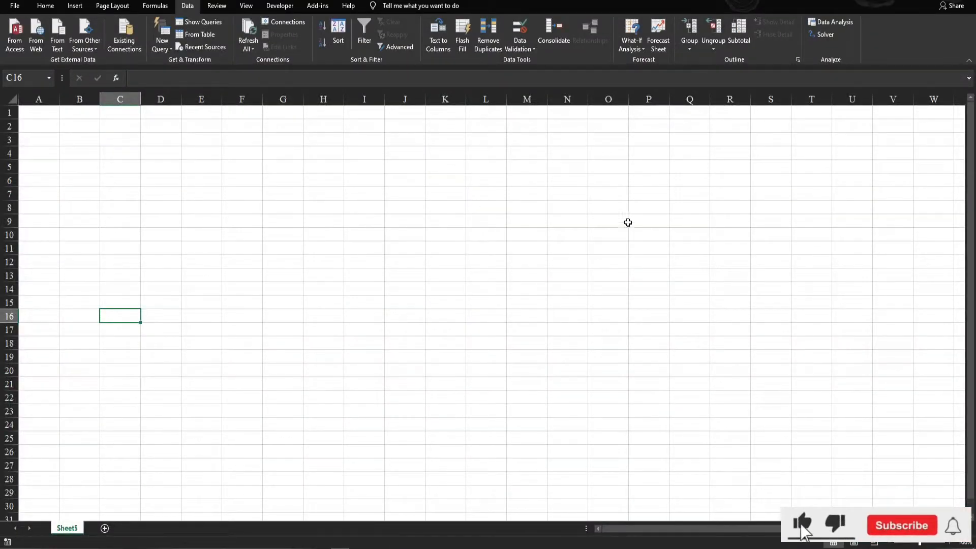
# Rename the worksheet as codes
pyautogui.rightClick(74, 531)
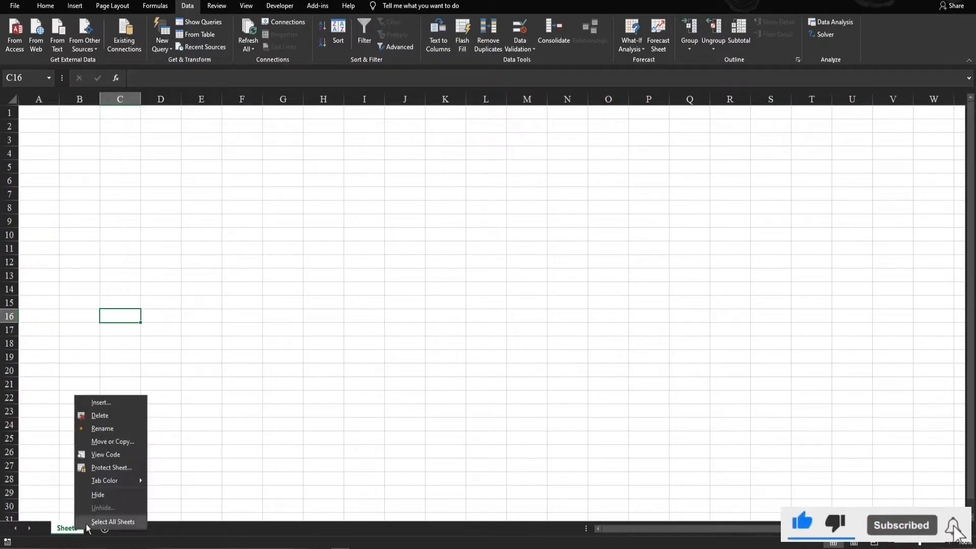
pyautogui.click(106, 429)
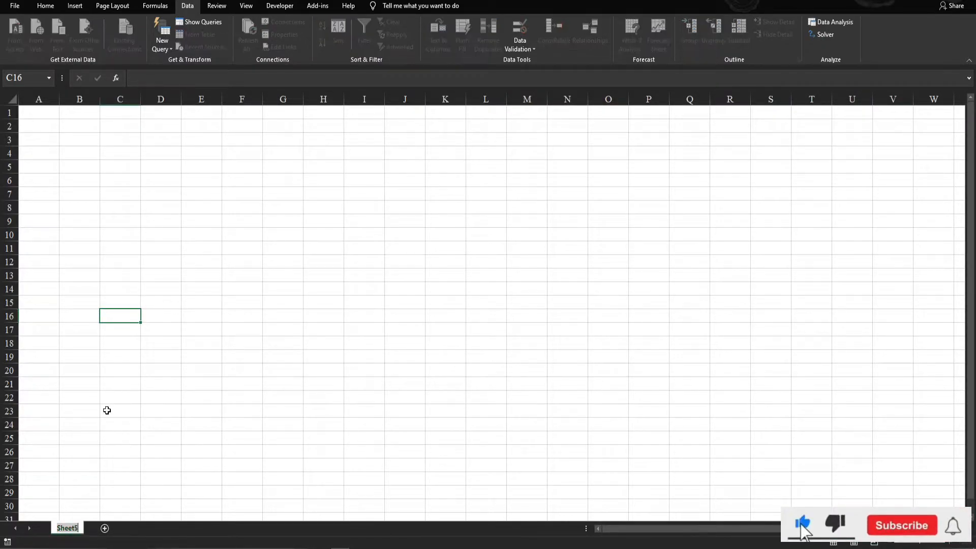
pyautogui.write('codes')
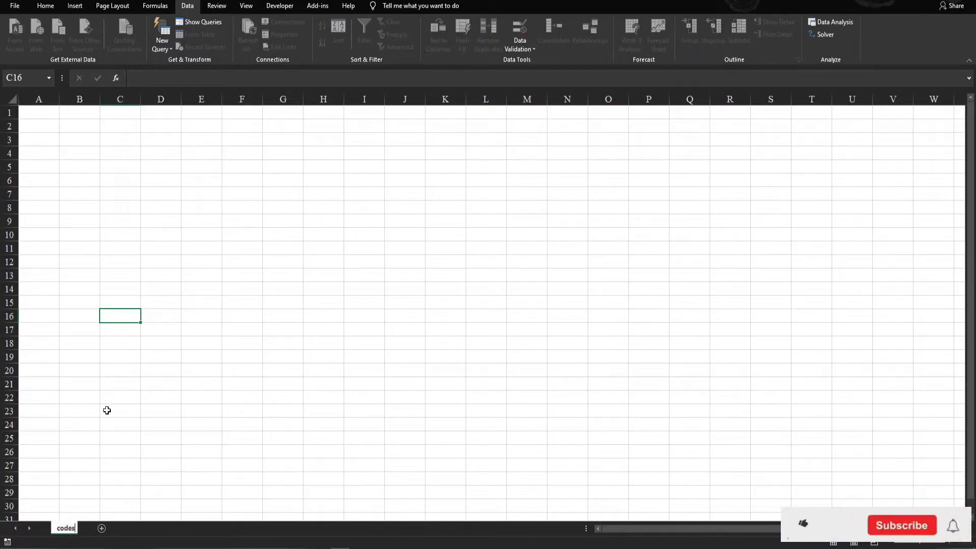
pyautogui.press('Return')
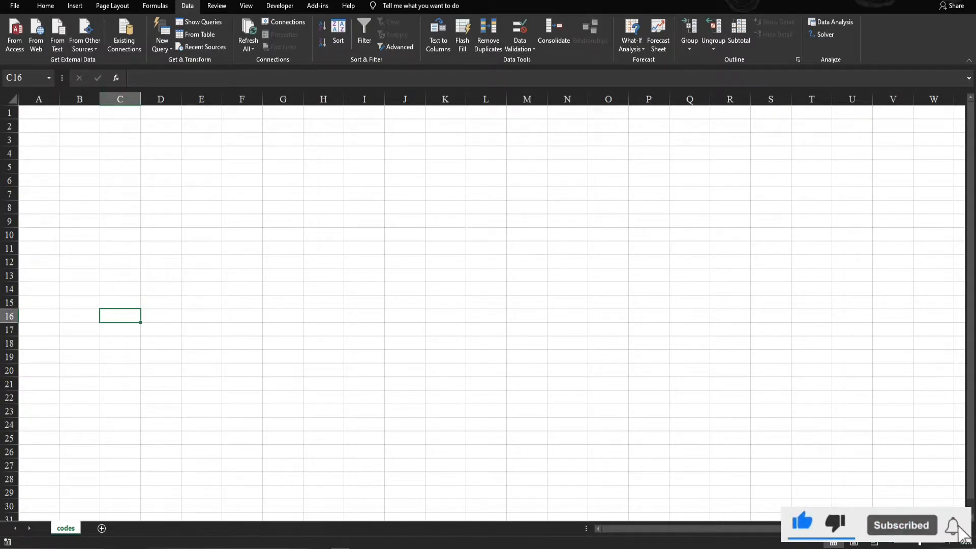
# Switch to the NSE website in the browser and open the NIFTY 13,300 call contract's quote page from the equity derivatives list
pyautogui.click(907, 1)
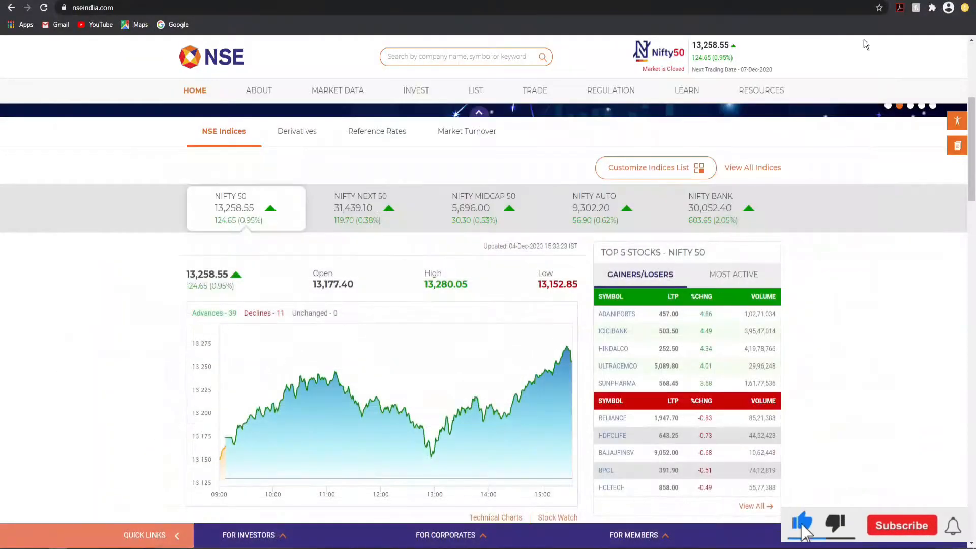
pyautogui.click(295, 133)
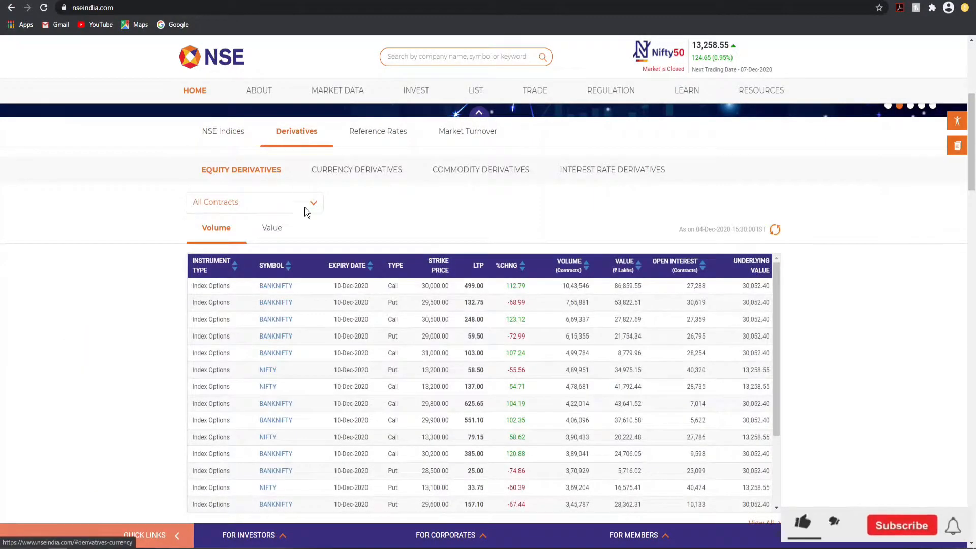
pyautogui.click(268, 437)
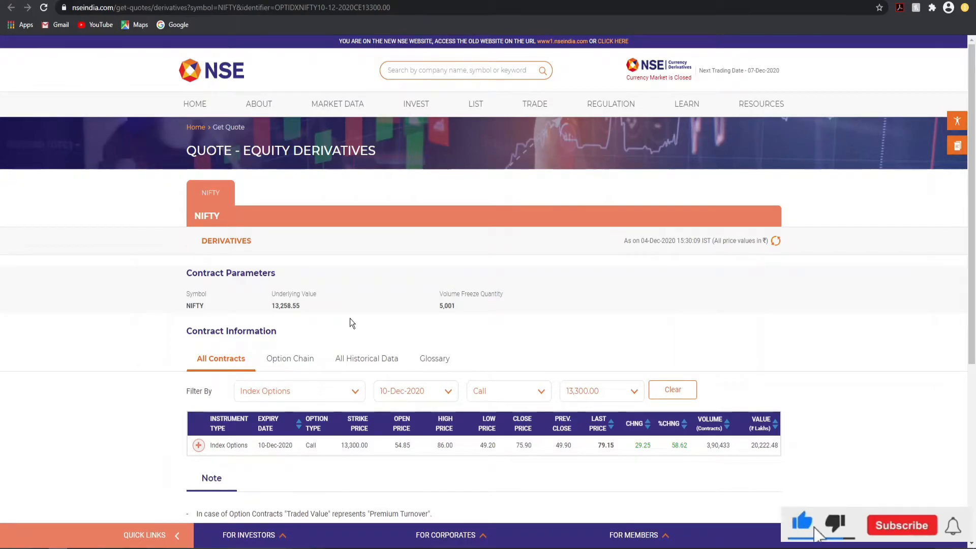
pyautogui.scroll(-5, 365, 317)
pyautogui.scroll(4, 320, 304)
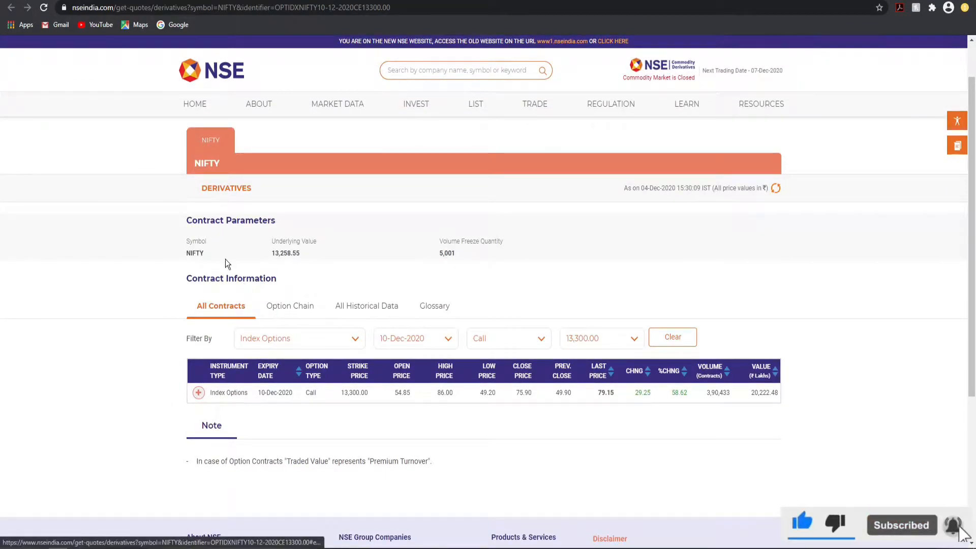
# Inspect the quote page, show the network requests and load the NIFTY option chain to capture its requests
pyautogui.rightClick(527, 286)
pyautogui.click(584, 421)
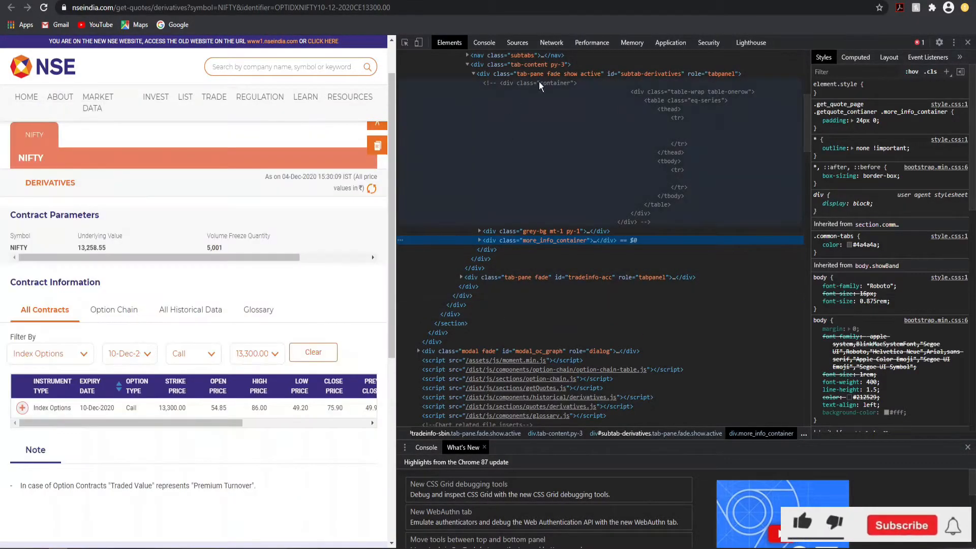
pyautogui.click(543, 46)
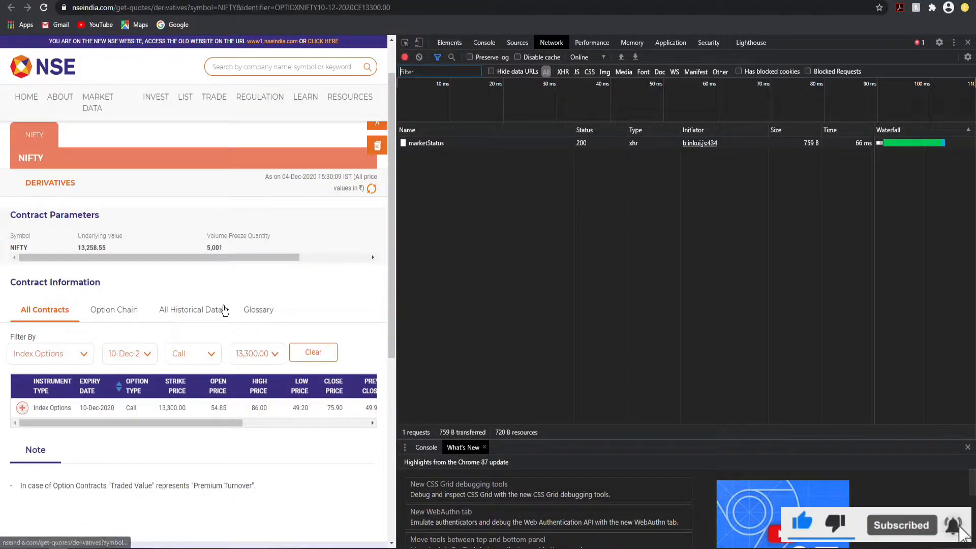
pyautogui.click(117, 314)
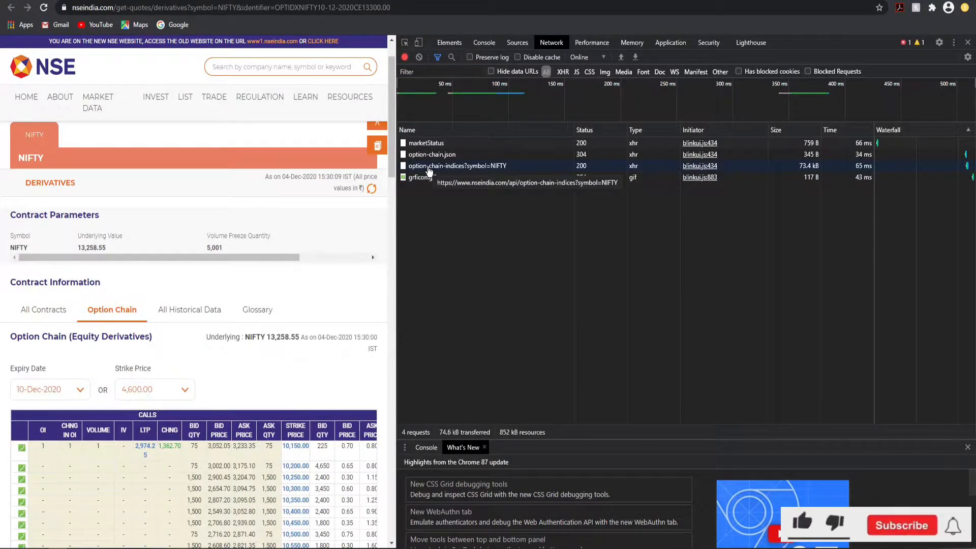
# Copy the cookie value from the request headers of the option-chain-indices?symbol=NIFTY request
pyautogui.click(502, 167)
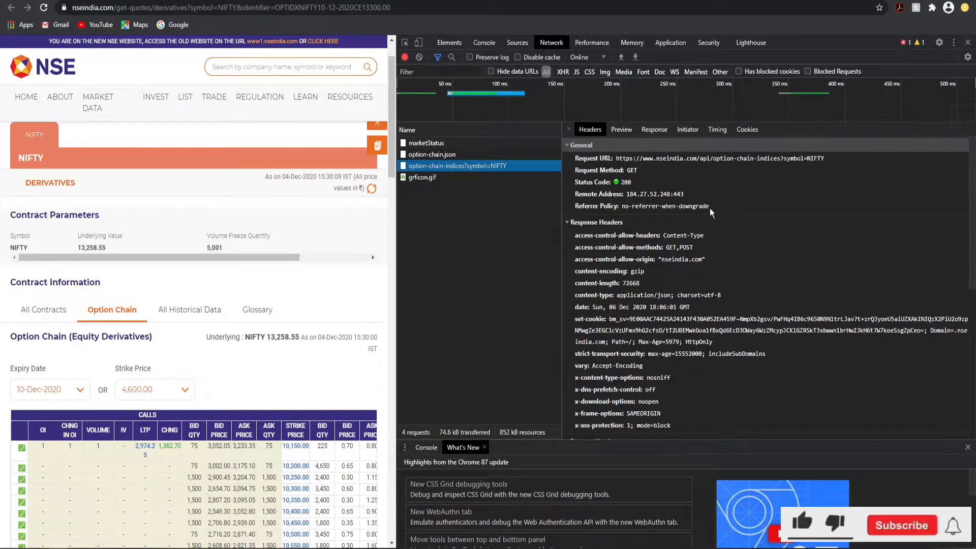
pyautogui.scroll(-4, 699, 216)
pyautogui.scroll(-2, 628, 258)
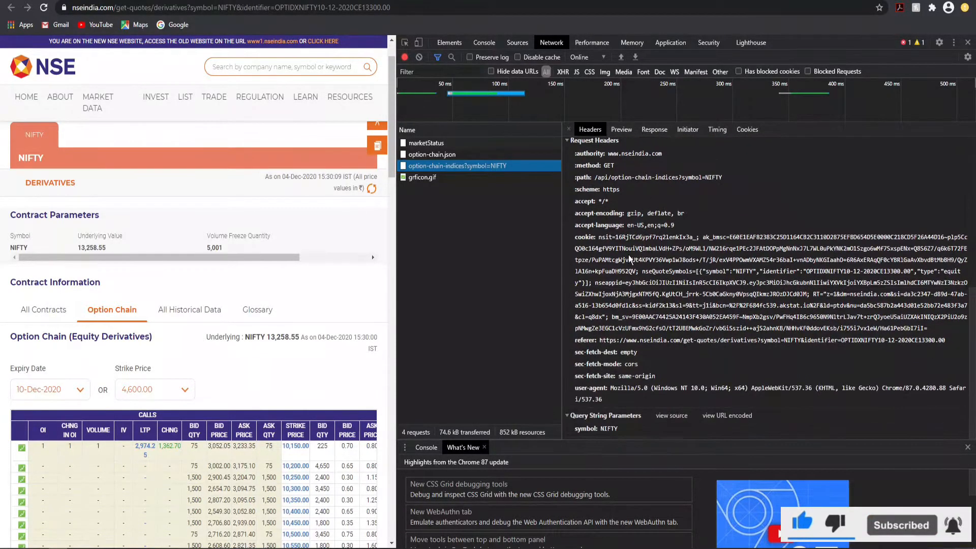
pyautogui.tripleClick(600, 237)
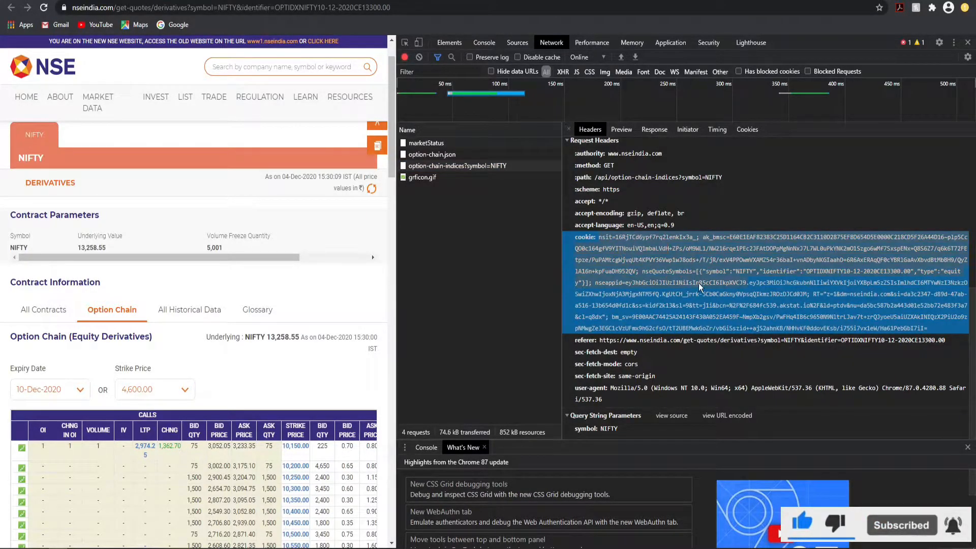
pyautogui.rightClick(891, 311)
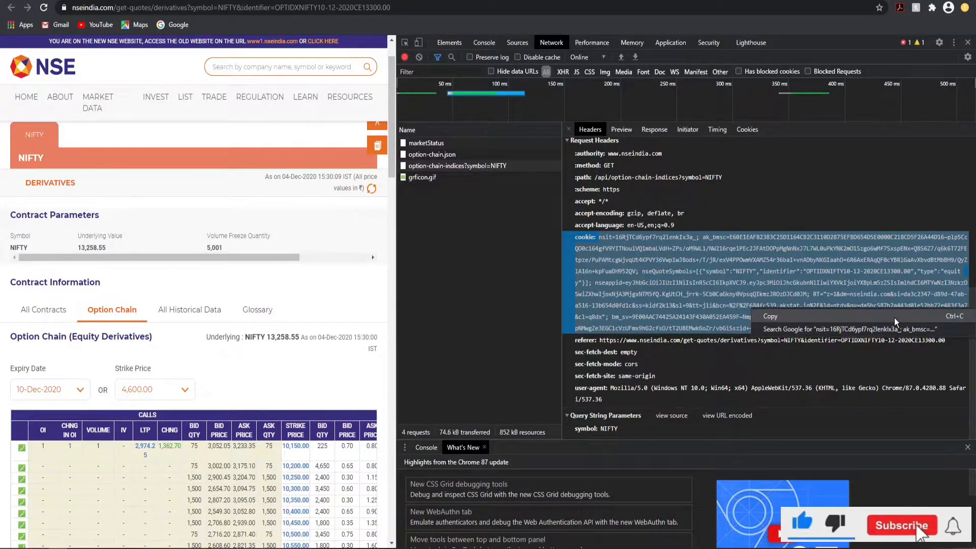
pyautogui.click(859, 319)
# Switch to the Excel workbook, paste the copied cookie string into cell A2 and colour its text red
pyautogui.click(368, 548)
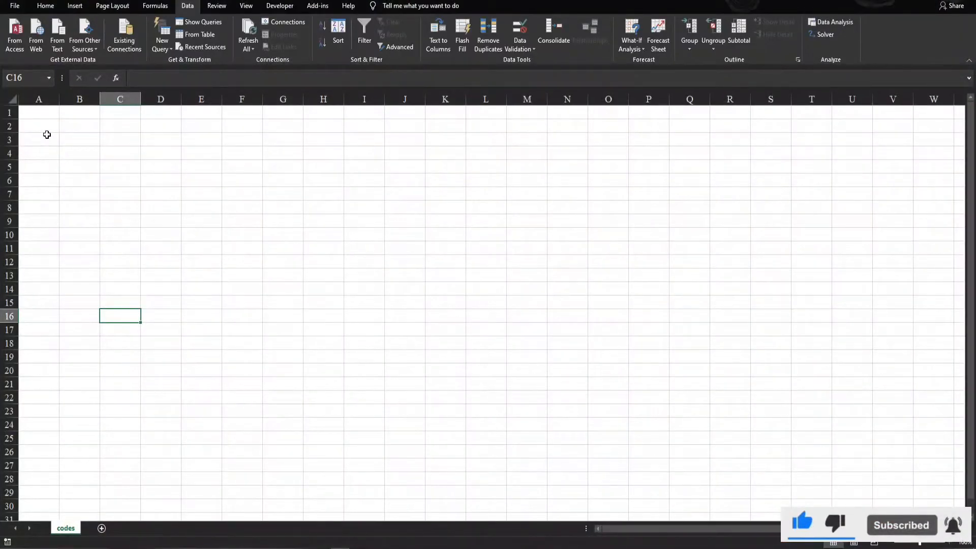
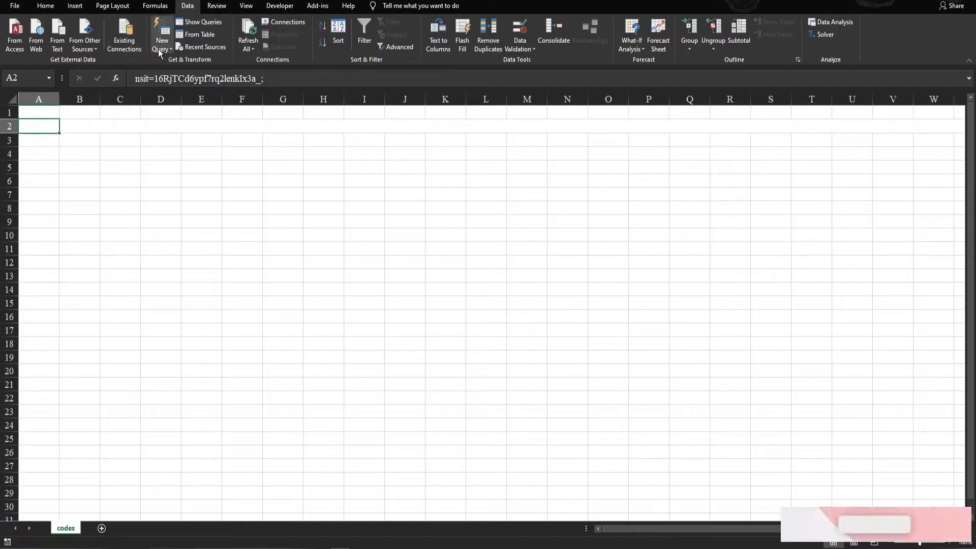
pyautogui.click(46, 6)
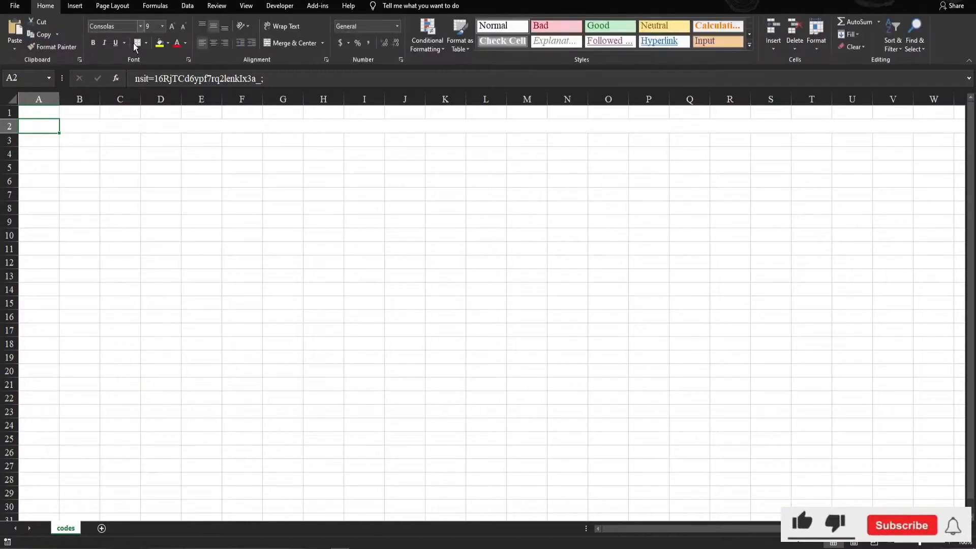
pyautogui.click(177, 43)
# Enter the header cookies in cell A1
pyautogui.click(40, 113)
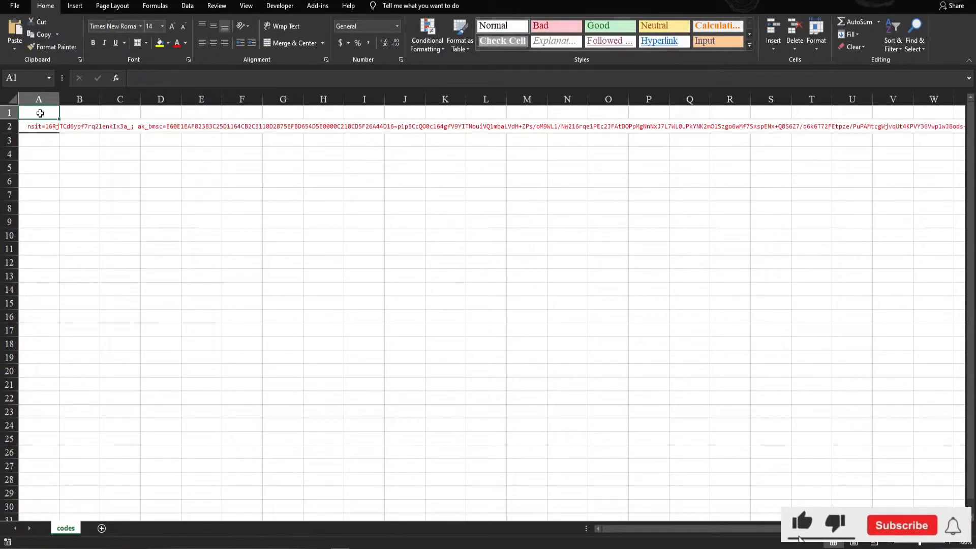
pyautogui.write('cook')
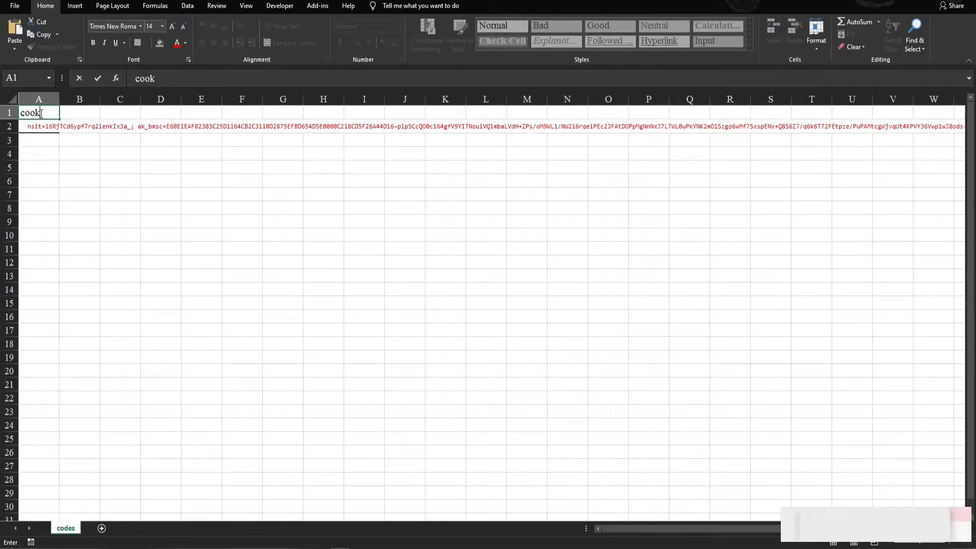
pyautogui.write('ies')
pyautogui.press('BackSpace')
pyautogui.write('es')
pyautogui.press('Return')
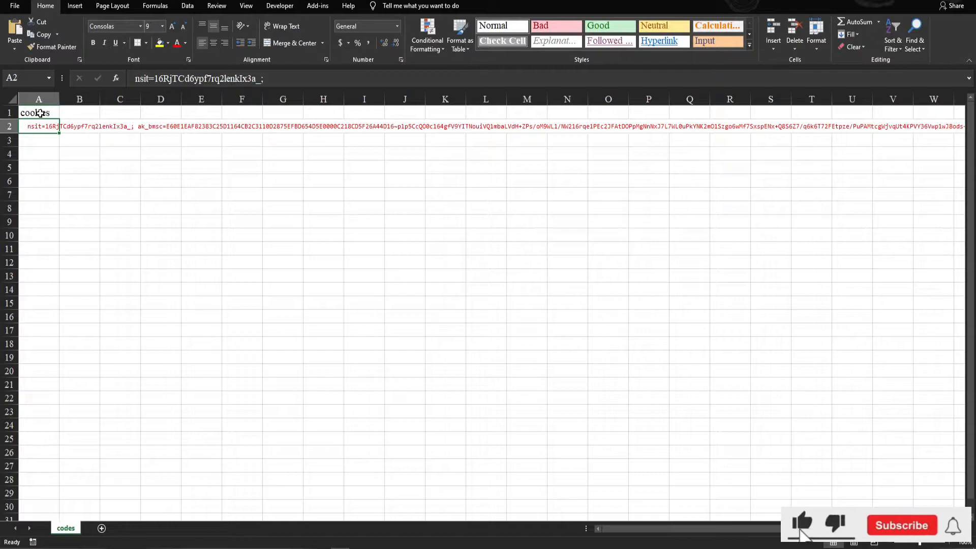
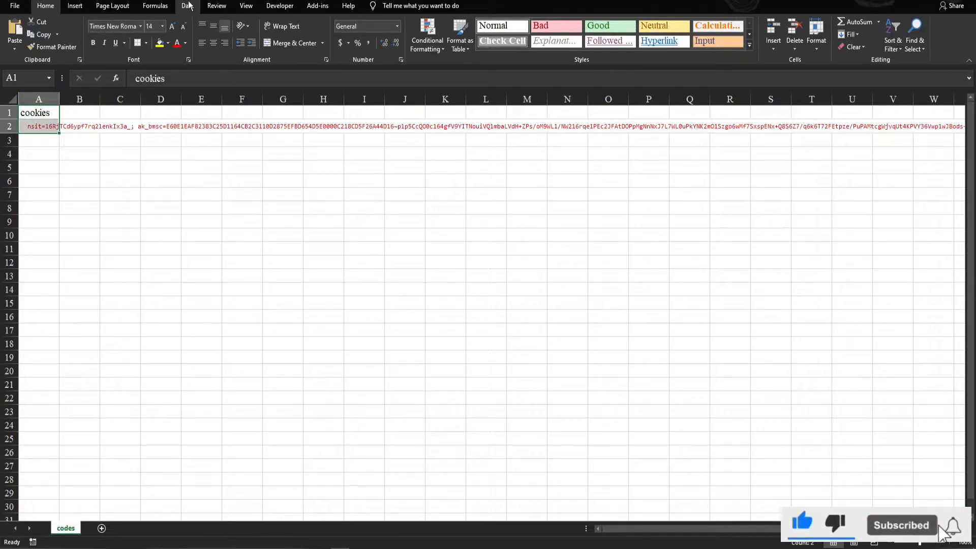
# Load A1:A2 into Power Query as a table with headers and drill down into the cookie value
pyautogui.click(187, 6)
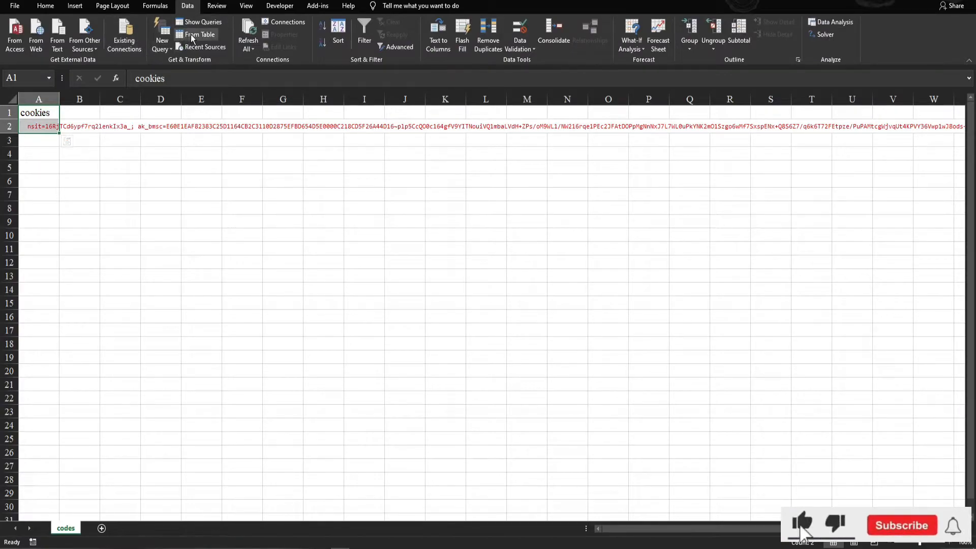
pyautogui.click(188, 36)
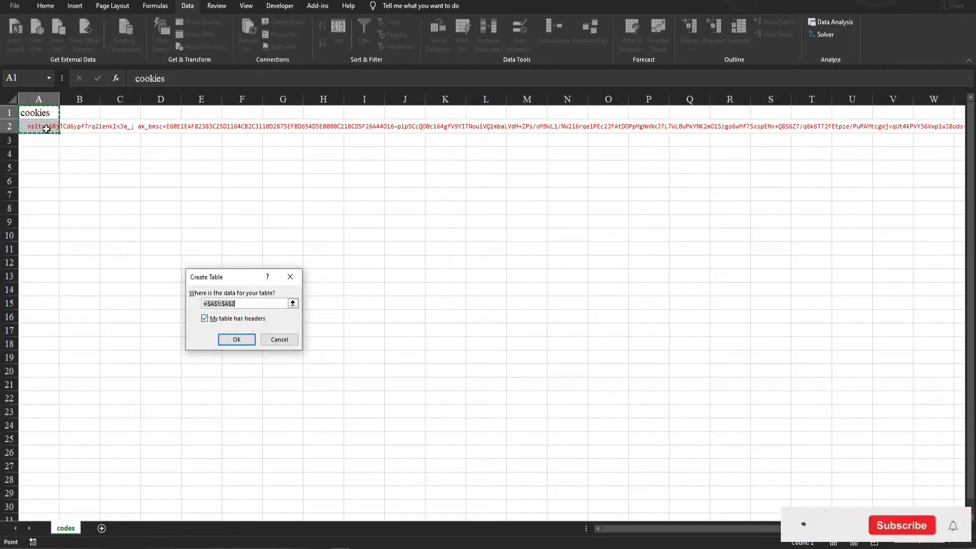
pyautogui.click(236, 340)
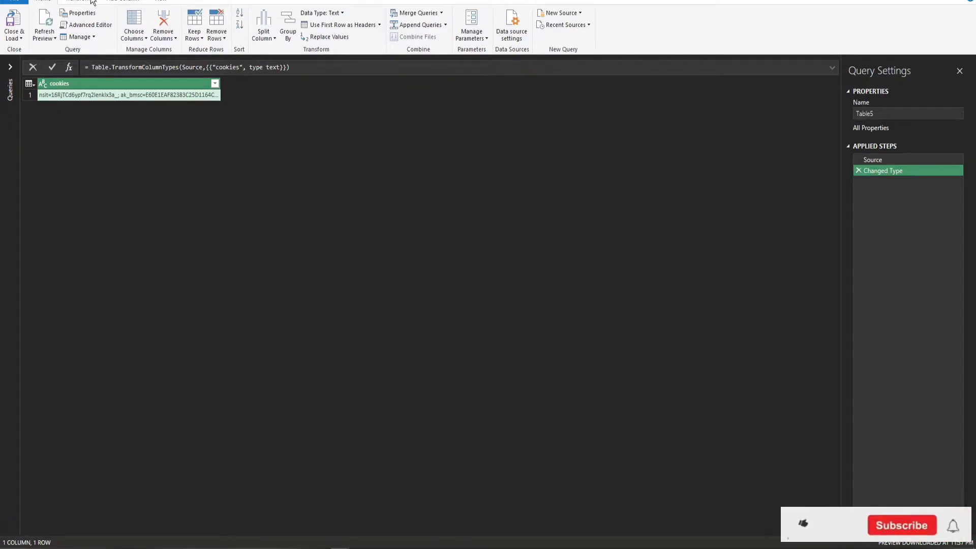
pyautogui.rightClick(100, 96)
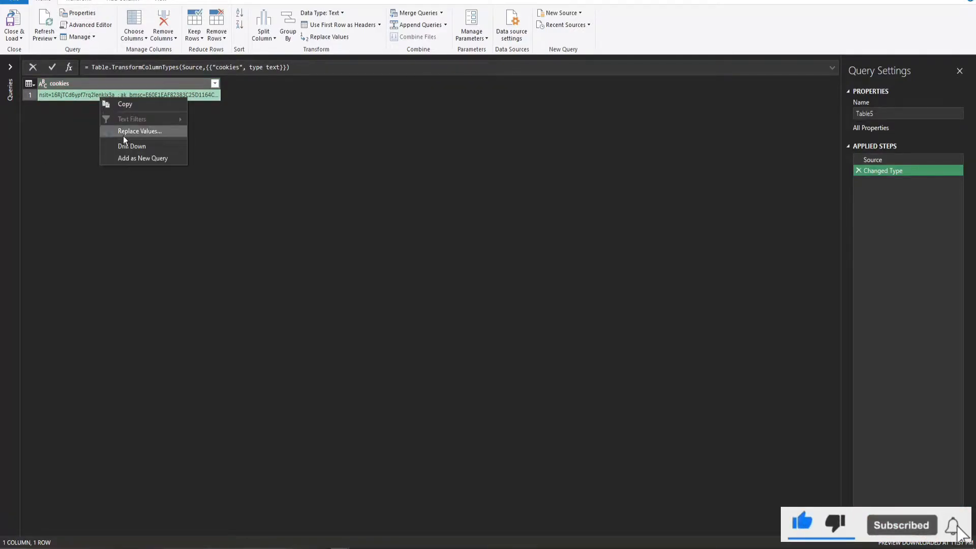
pyautogui.click(123, 142)
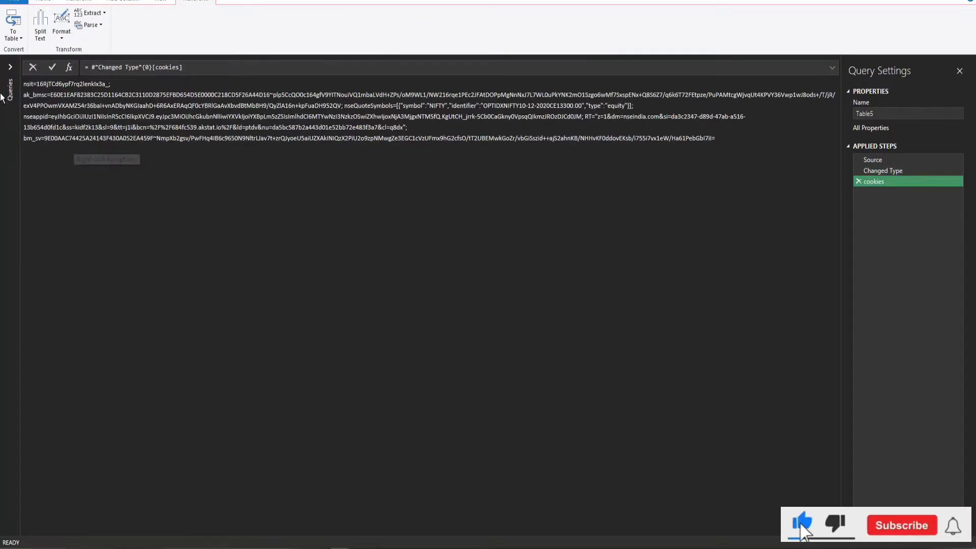
# Rename the Table5 query as cookies
pyautogui.click(10, 67)
pyautogui.rightClick(31, 84)
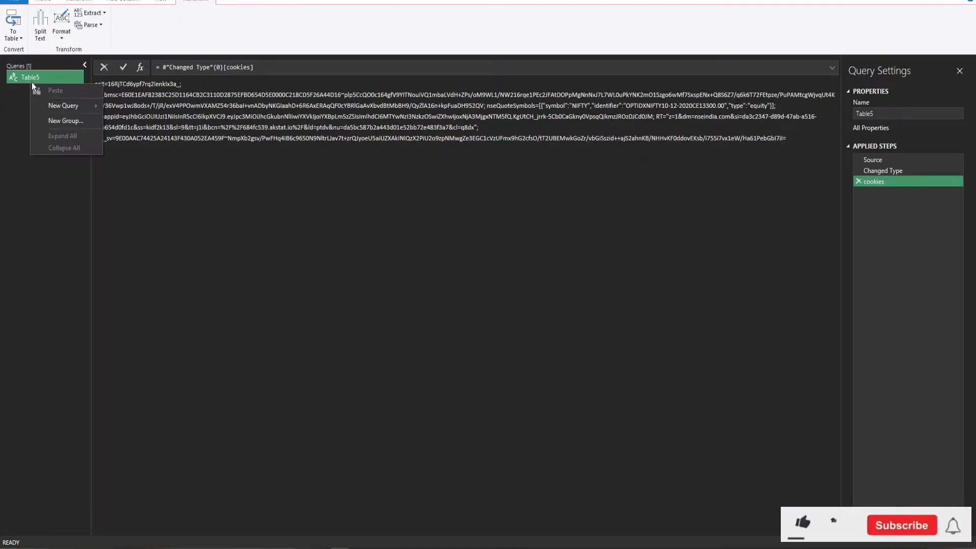
pyautogui.rightClick(32, 80)
pyautogui.click(56, 126)
pyautogui.write('cookies')
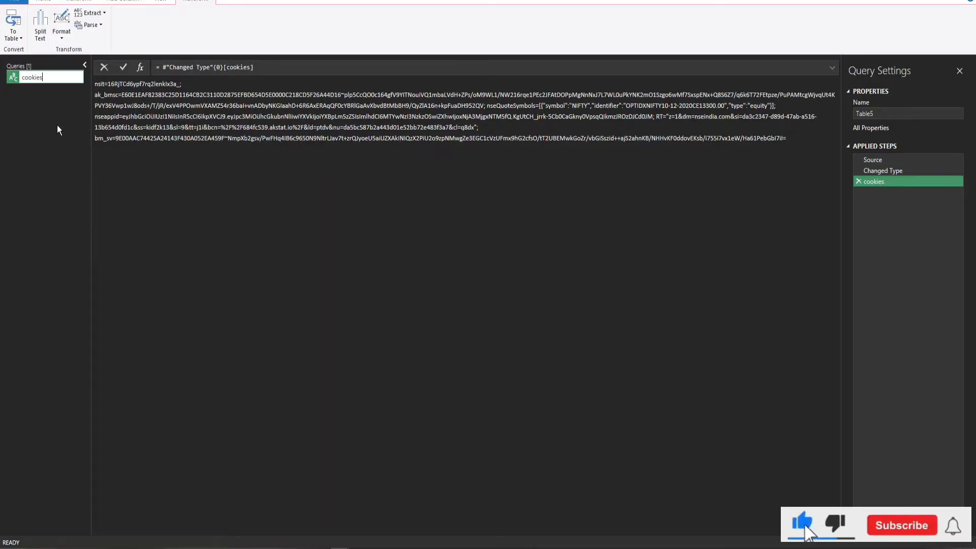
pyautogui.press('Return')
# Open the cookies query's code in the Advanced Editor and insert the noted function header "let cookies=()=>" above its let line
pyautogui.rightClick(57, 126)
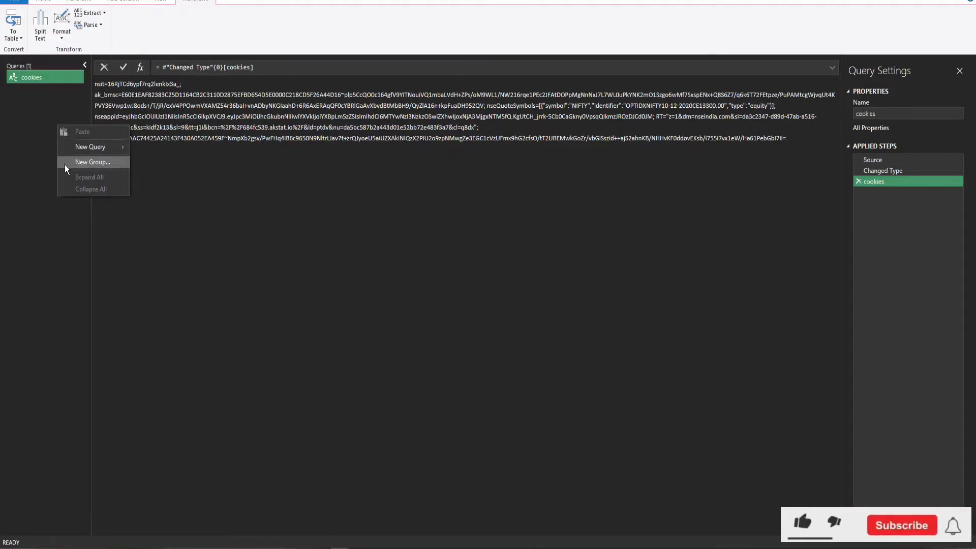
pyautogui.click(34, 117)
pyautogui.rightClick(45, 78)
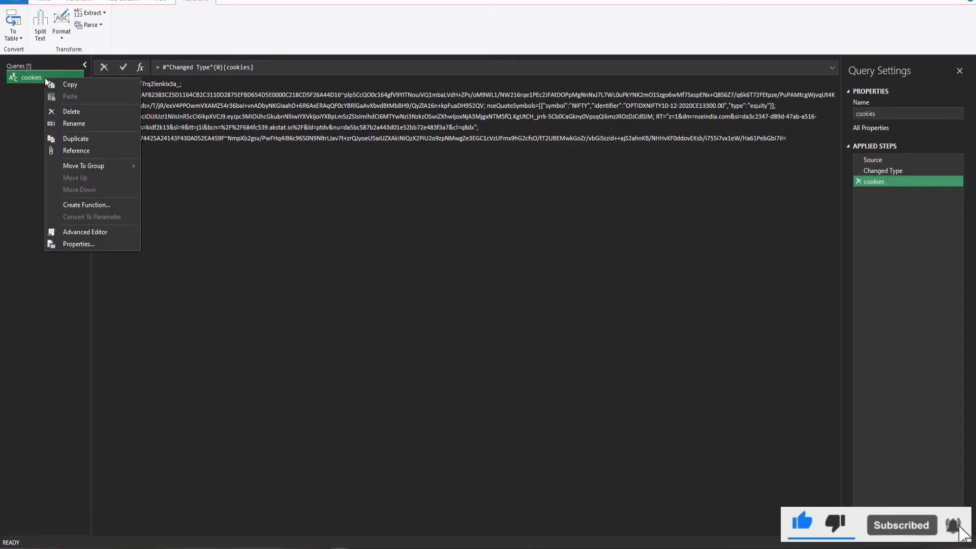
pyautogui.click(81, 231)
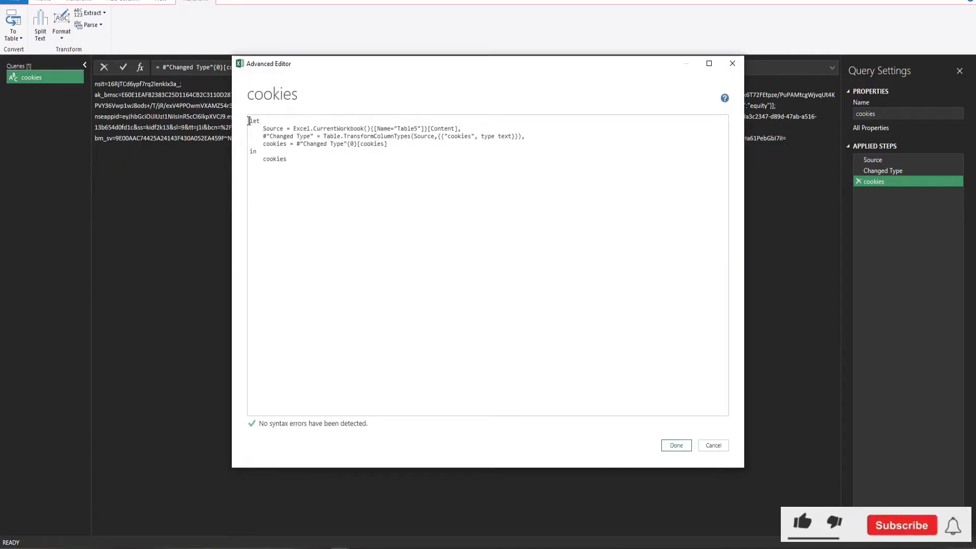
pyautogui.press('Return')
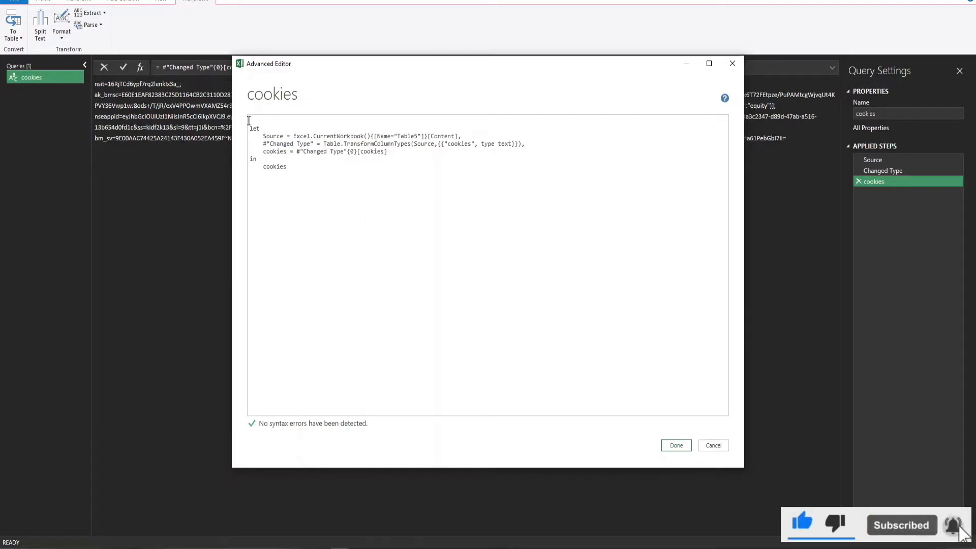
pyautogui.click(570, 547)
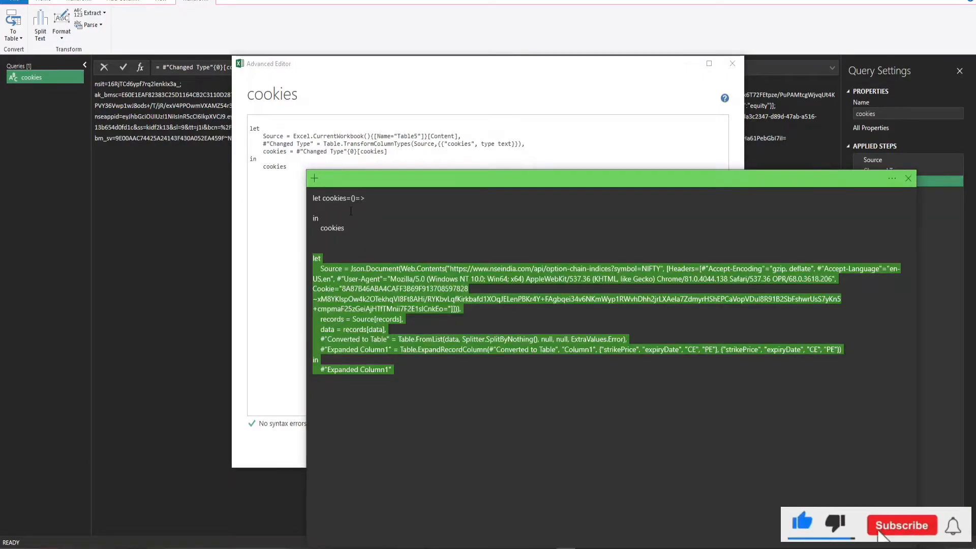
pyautogui.moveTo(368, 200); pyautogui.dragTo(301, 191)
pyautogui.hotkey('ctrl', 'c')
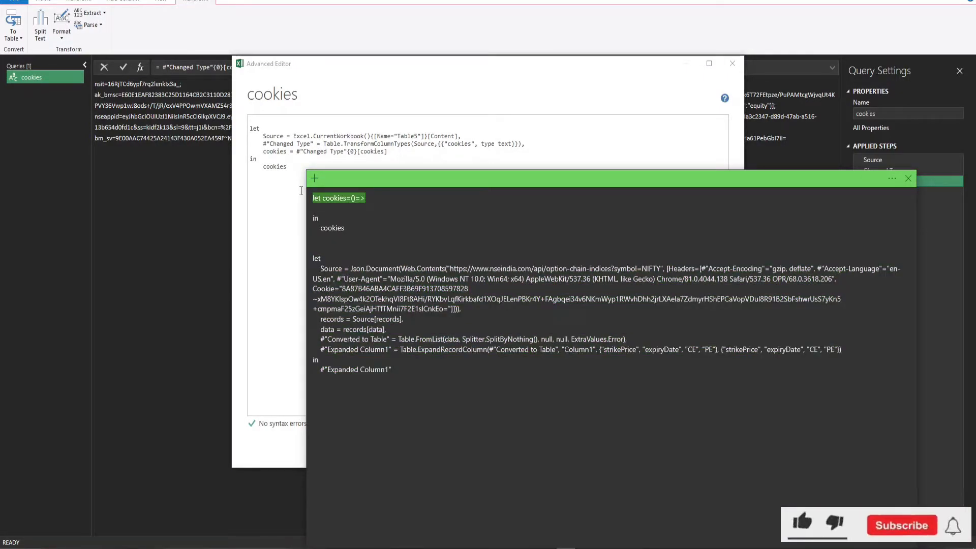
pyautogui.click(266, 118)
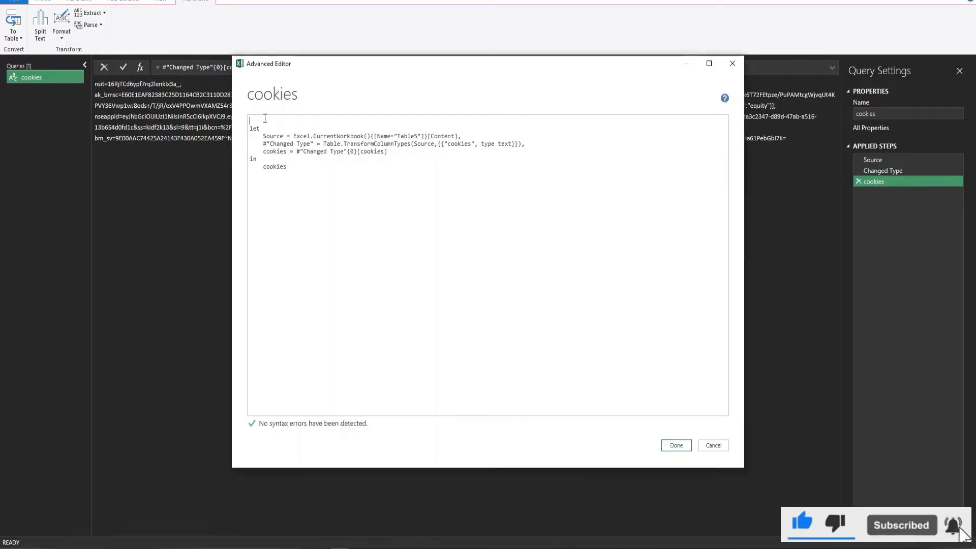
pyautogui.hotkey('ctrl', 'v')
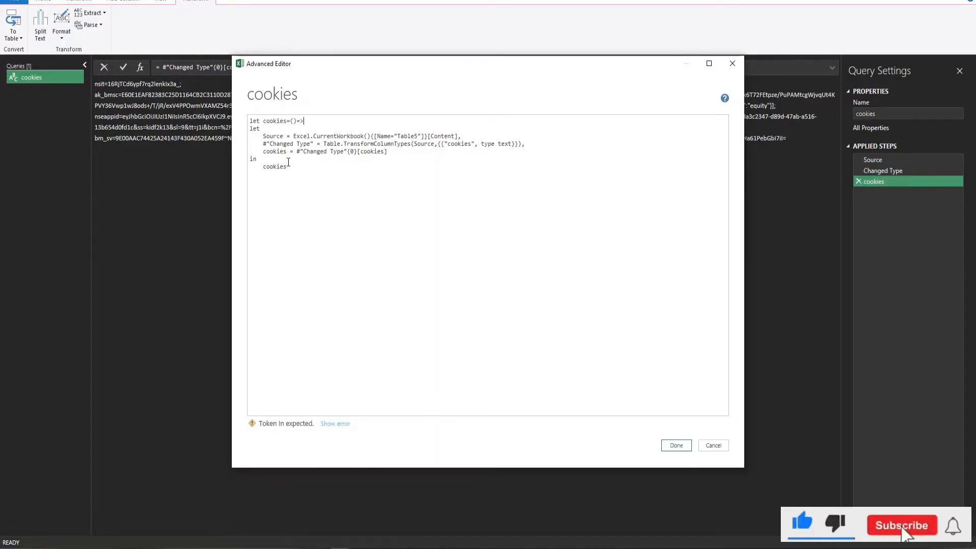
pyautogui.press('Return')
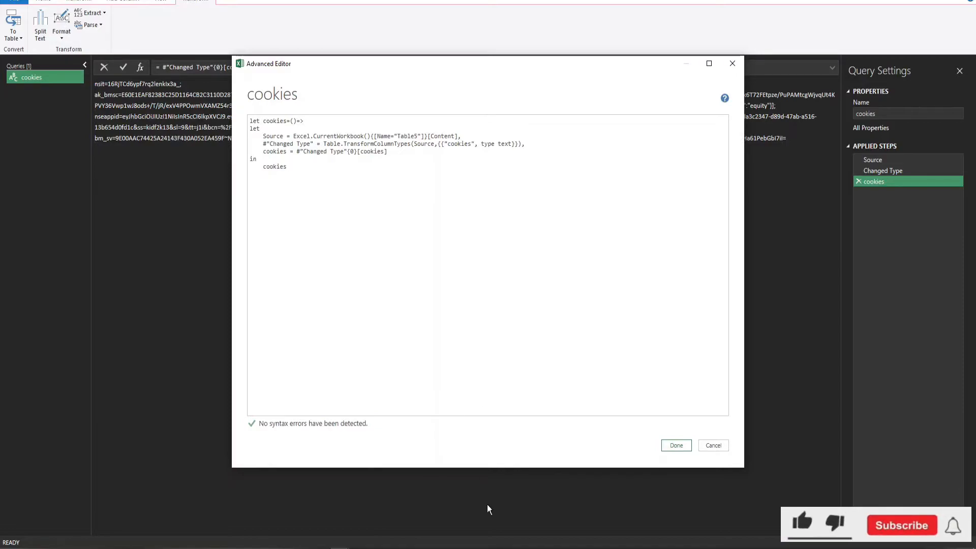
# Append the noted closing lines "in cookies" to the cookies query's code and apply it as a function
pyautogui.click(495, 548)
pyautogui.moveTo(347, 228); pyautogui.dragTo(300, 214)
pyautogui.hotkey('ctrl', 'c')
pyautogui.click(301, 214)
pyautogui.hotkey('ctrl', 'v')
pyautogui.click(677, 446)
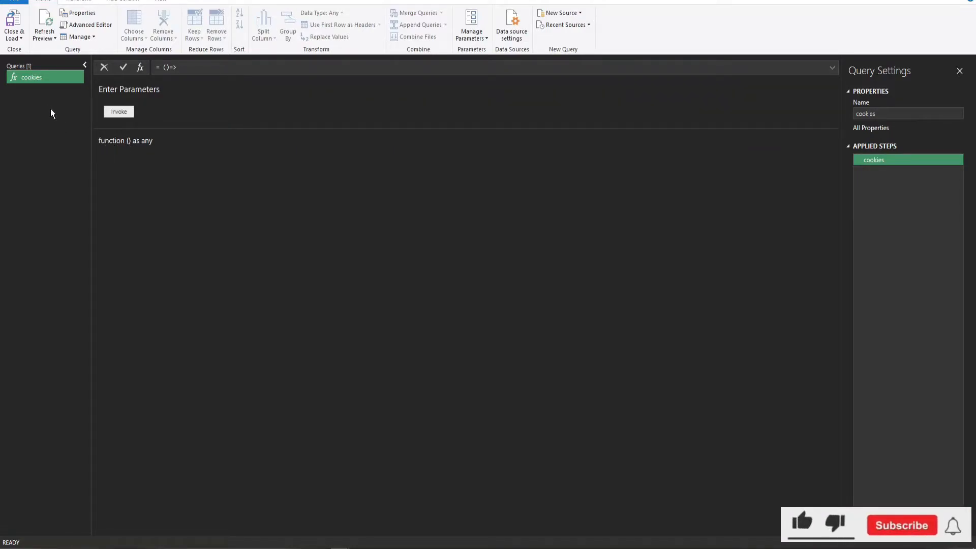
# Add a blank query below the cookies function and rename it as data
pyautogui.rightClick(40, 98)
pyautogui.moveTo(78, 120)
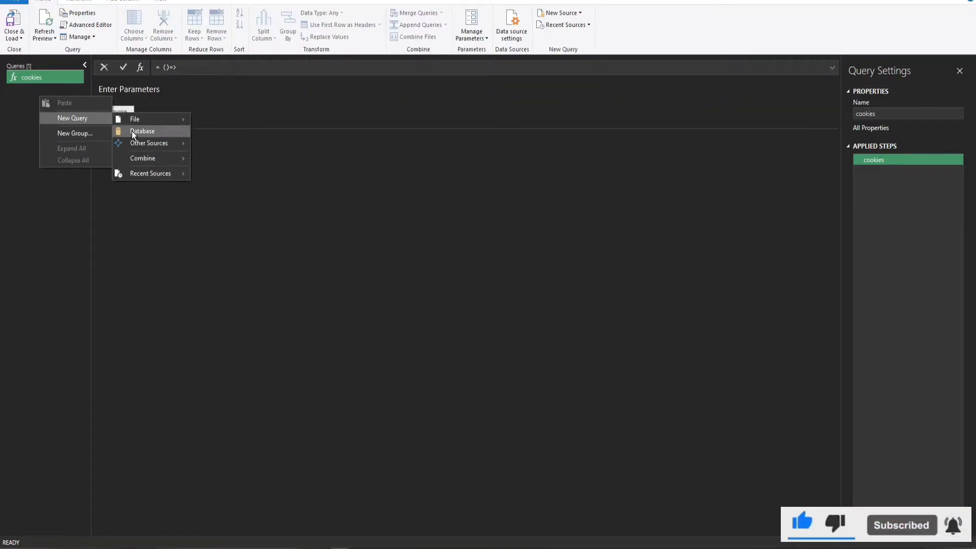
pyautogui.moveTo(135, 145)
pyautogui.click(217, 179)
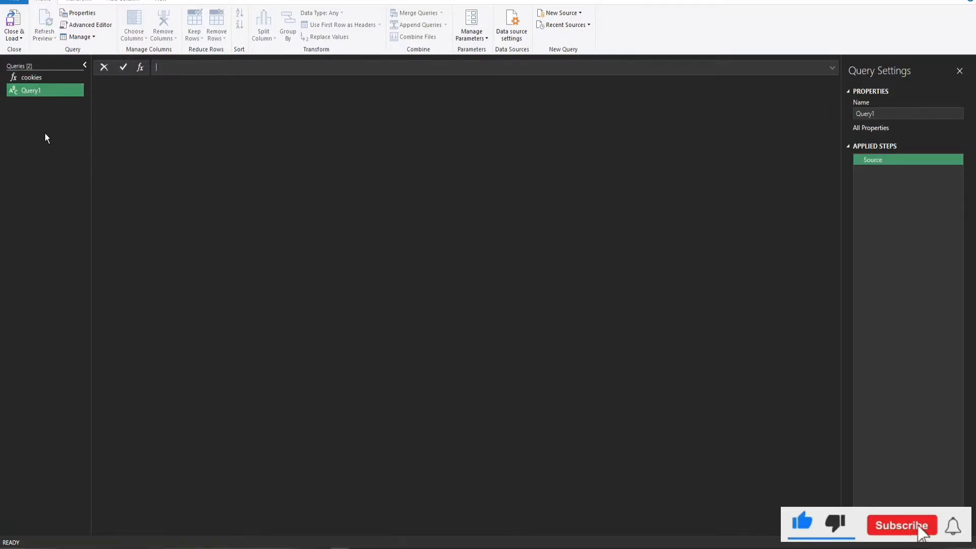
pyautogui.rightClick(29, 92)
pyautogui.click(39, 135)
pyautogui.write('c')
pyautogui.write('ata')
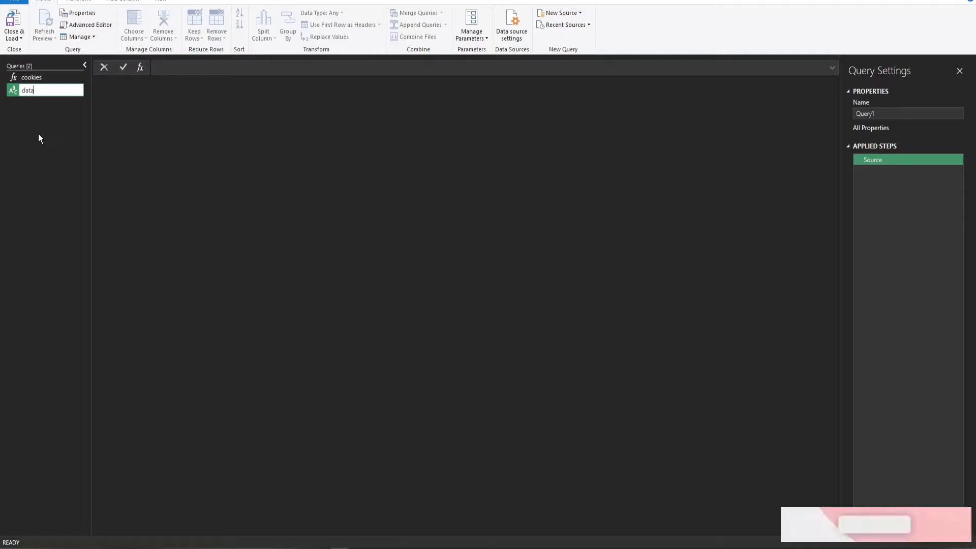
pyautogui.press('Return')
# Replace the data query's code with the noted NIFTY option-chain script, including its request headers and Cookie value, and apply it
pyautogui.rightClick(48, 94)
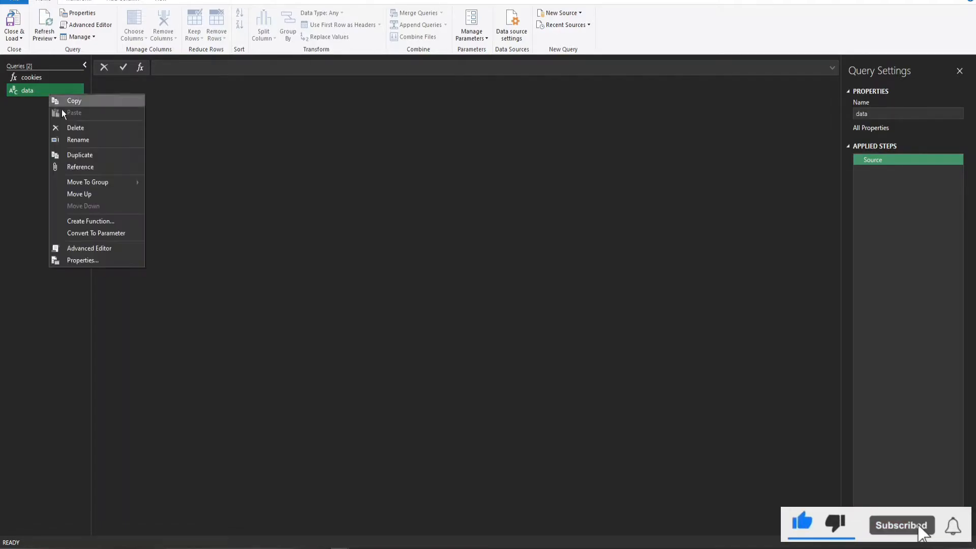
pyautogui.click(76, 248)
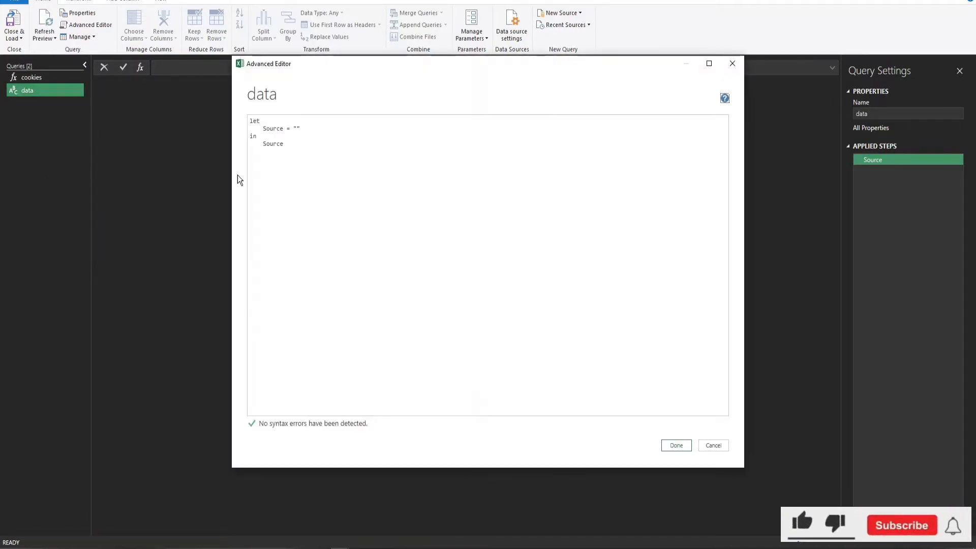
pyautogui.moveTo(293, 146); pyautogui.dragTo(232, 119)
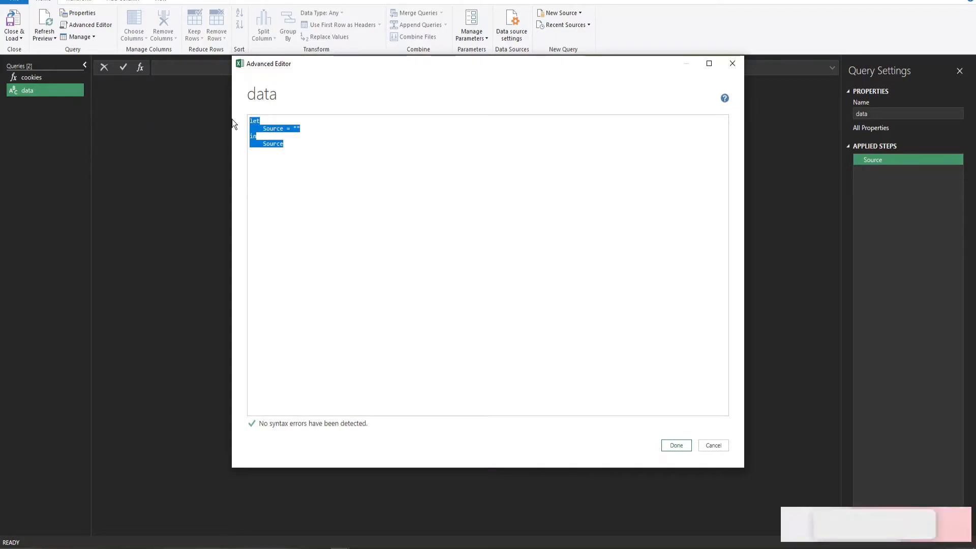
pyautogui.press('Delete')
pyautogui.click(565, 548)
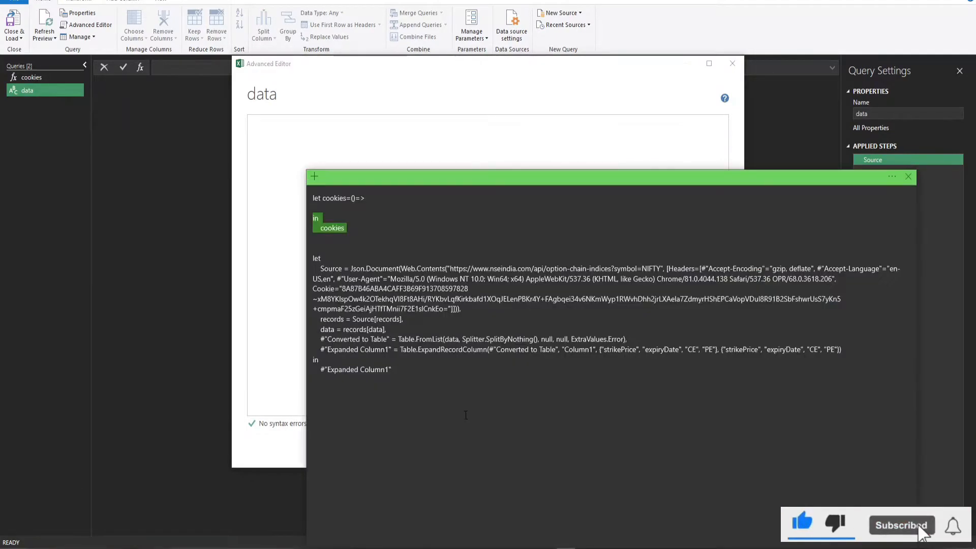
pyautogui.moveTo(394, 370); pyautogui.dragTo(287, 271)
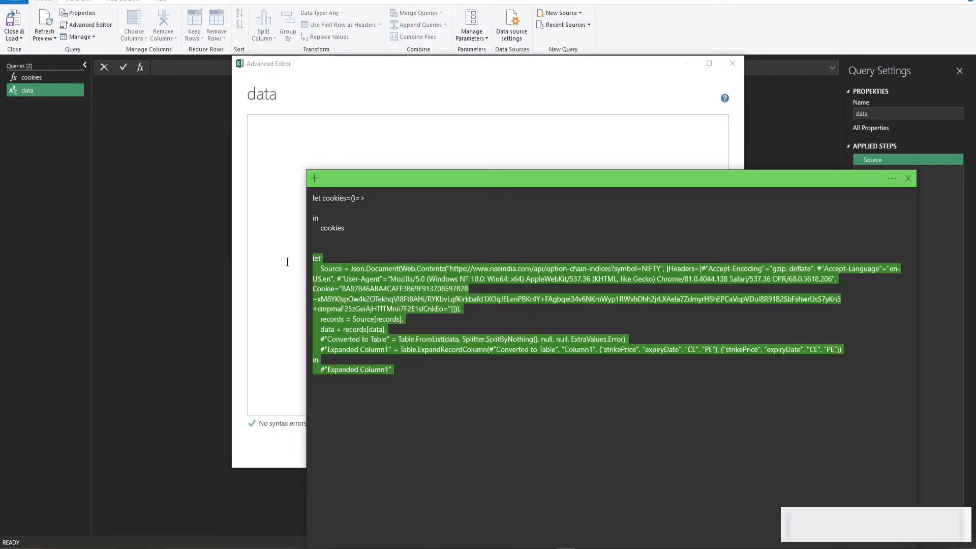
pyautogui.click(613, 151)
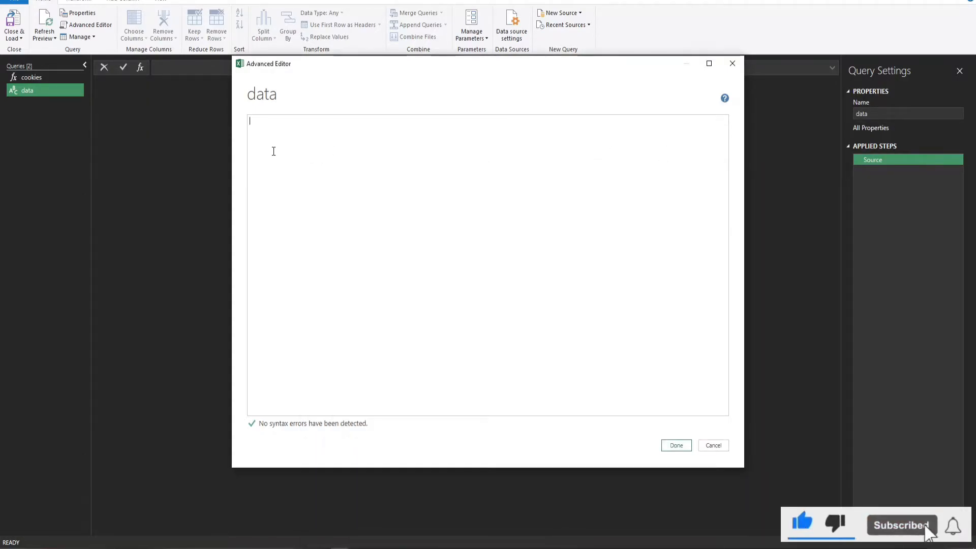
pyautogui.hotkey('ctrl', 'v')
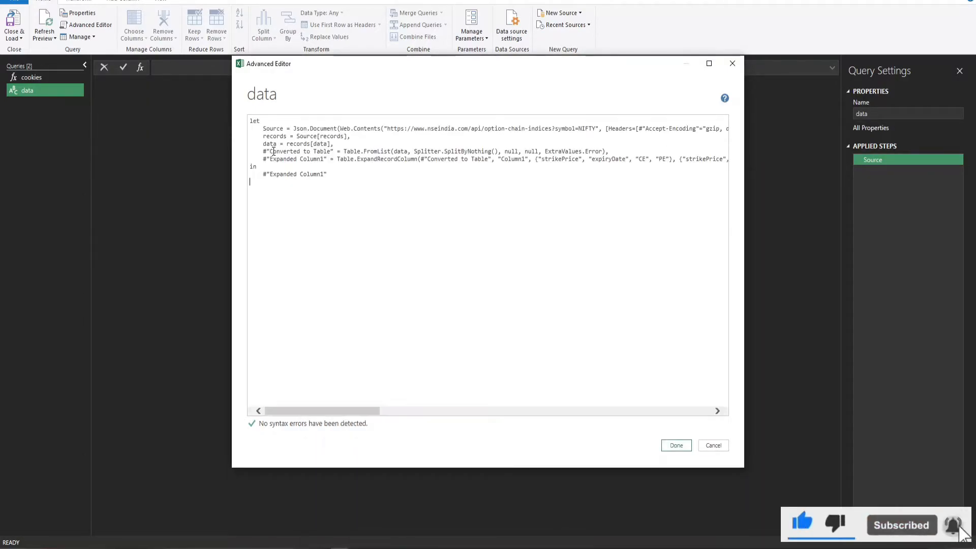
pyautogui.click(675, 445)
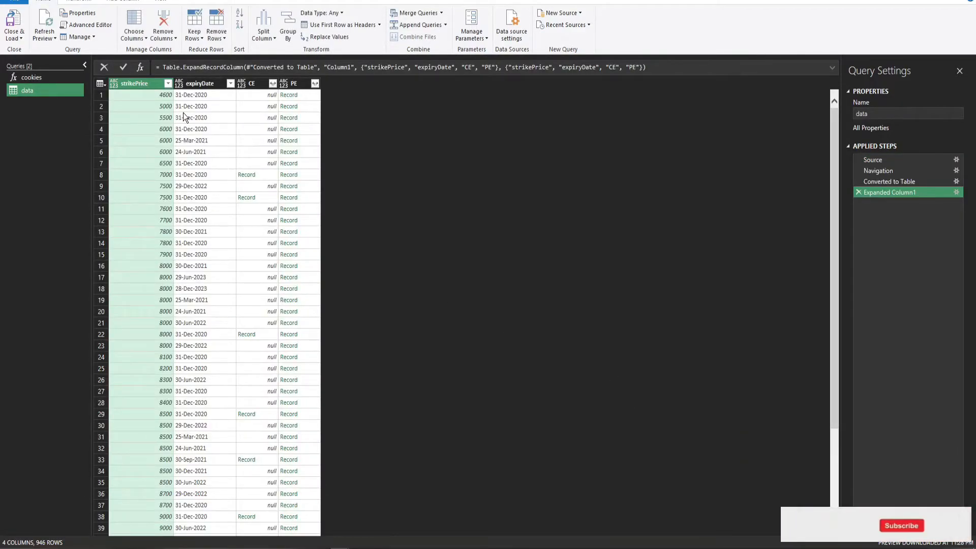
# Expand the CE column to strikePrice, expiryDate, openInterest, changeinOpenInterest, impliedVolatility, lastPrice, bidprice and askPrice, using the original column name as prefix
pyautogui.rightClick(273, 86)
pyautogui.press('Escape')
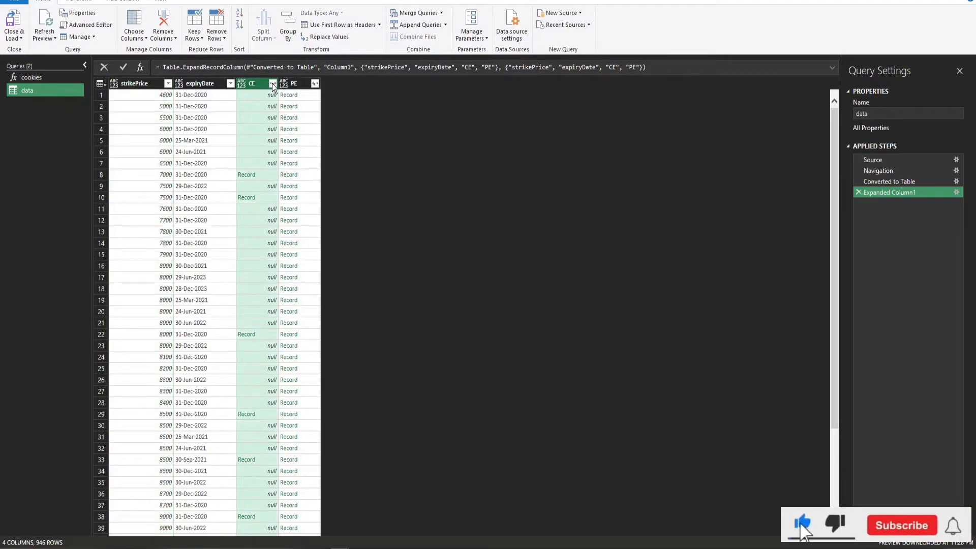
pyautogui.click(273, 83)
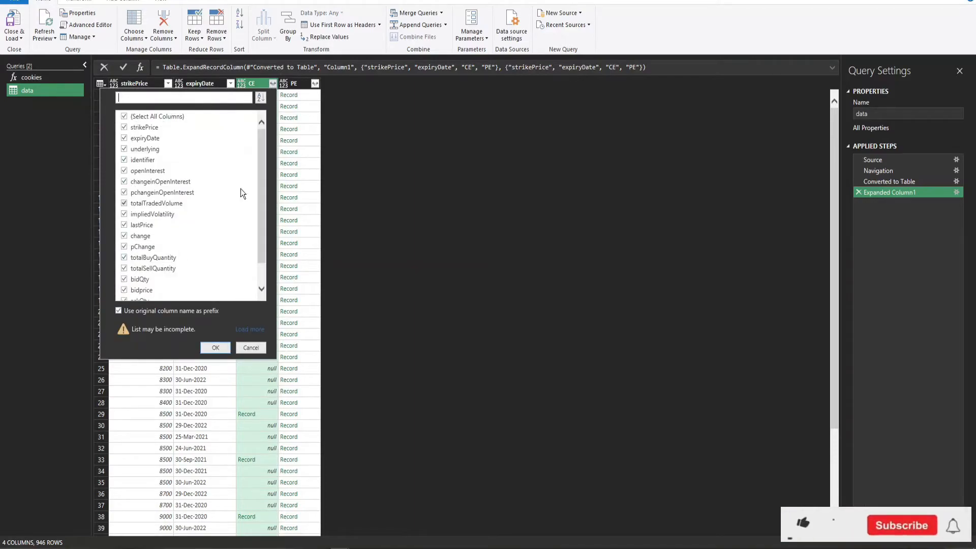
pyautogui.moveTo(262, 152); pyautogui.dragTo(261, 210)
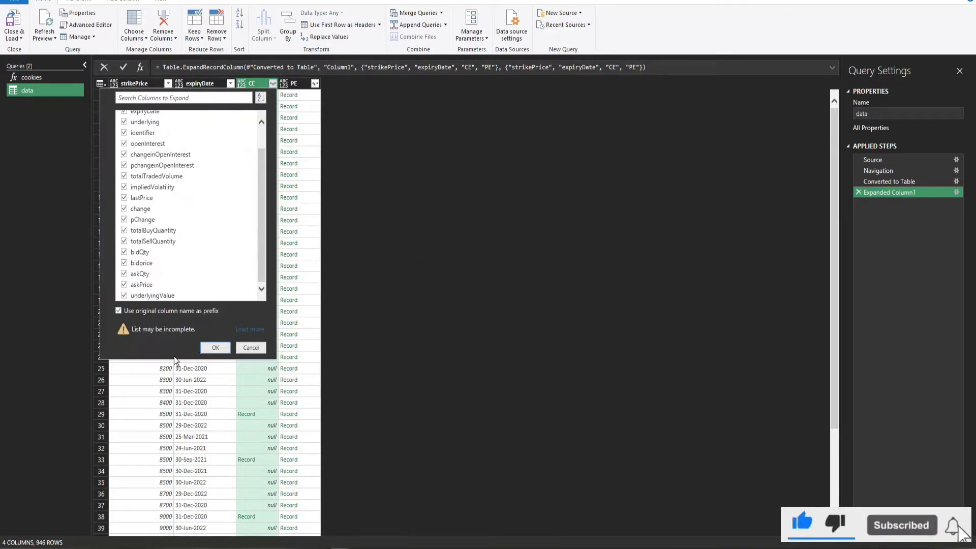
pyautogui.scroll(1, 190, 179)
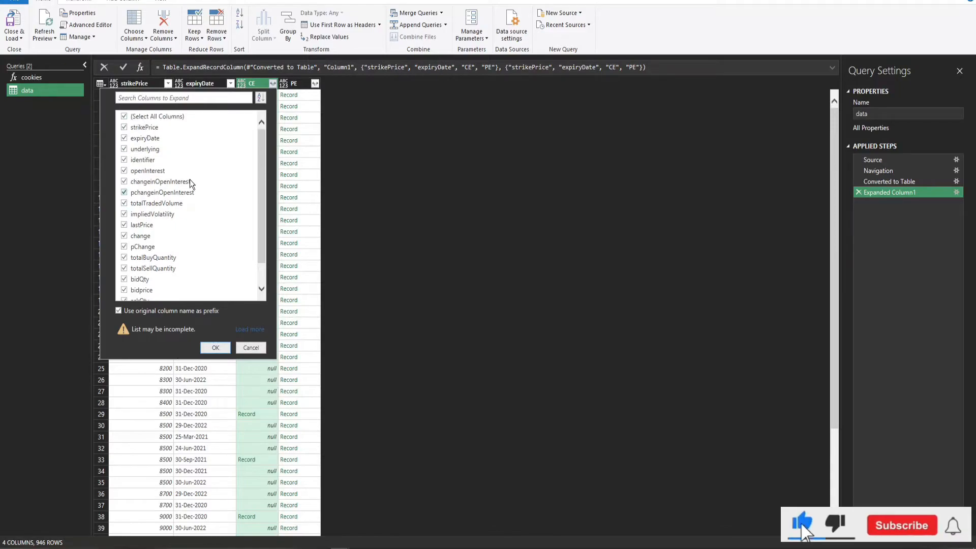
pyautogui.click(134, 127)
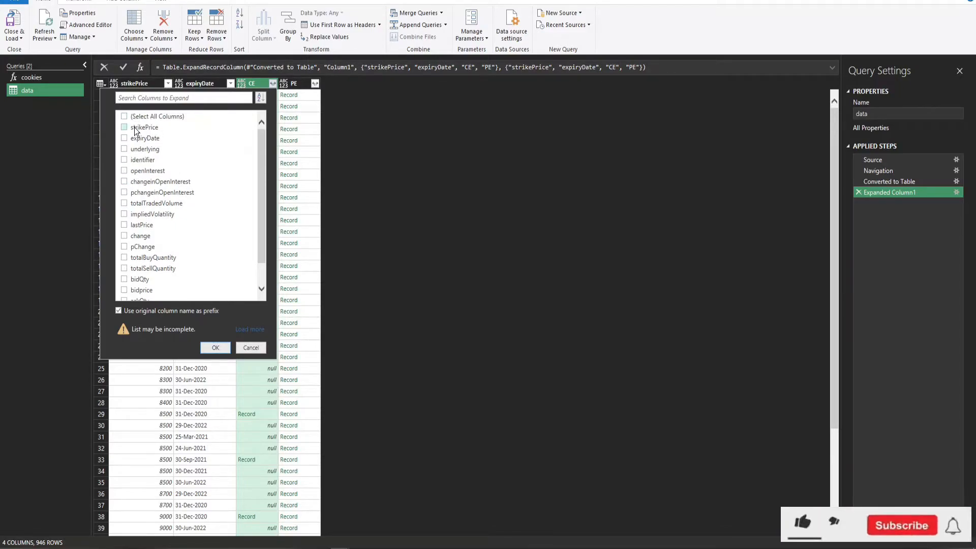
pyautogui.click(138, 137)
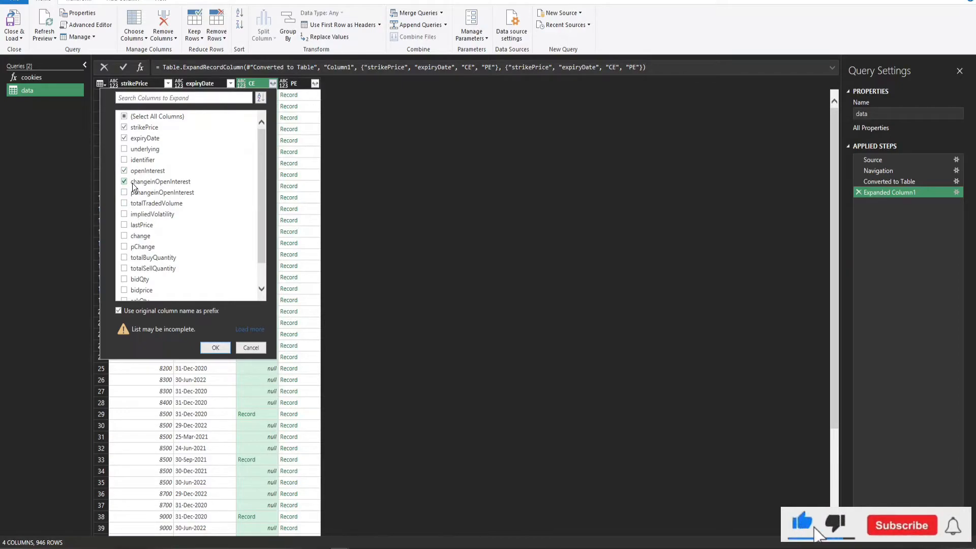
pyautogui.click(127, 214)
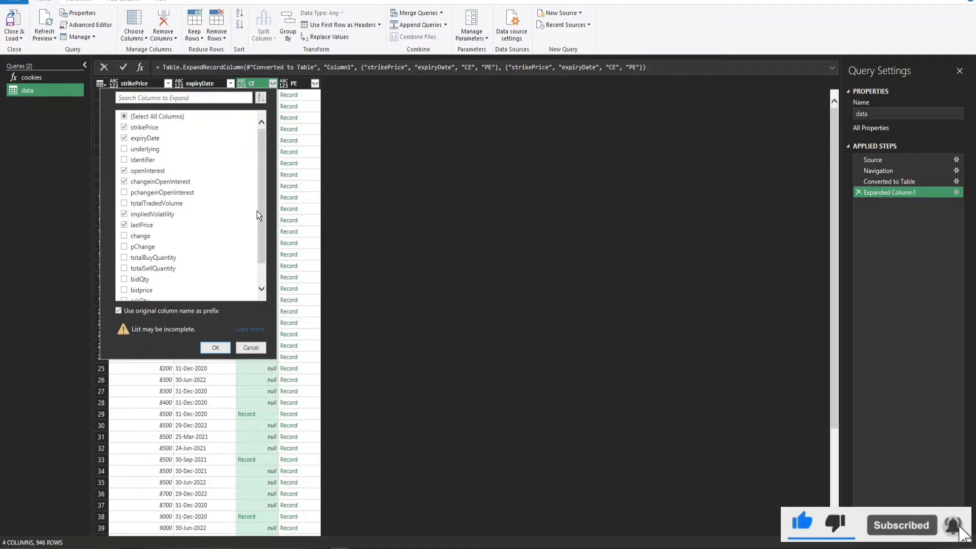
pyautogui.scroll(-3, 261, 228)
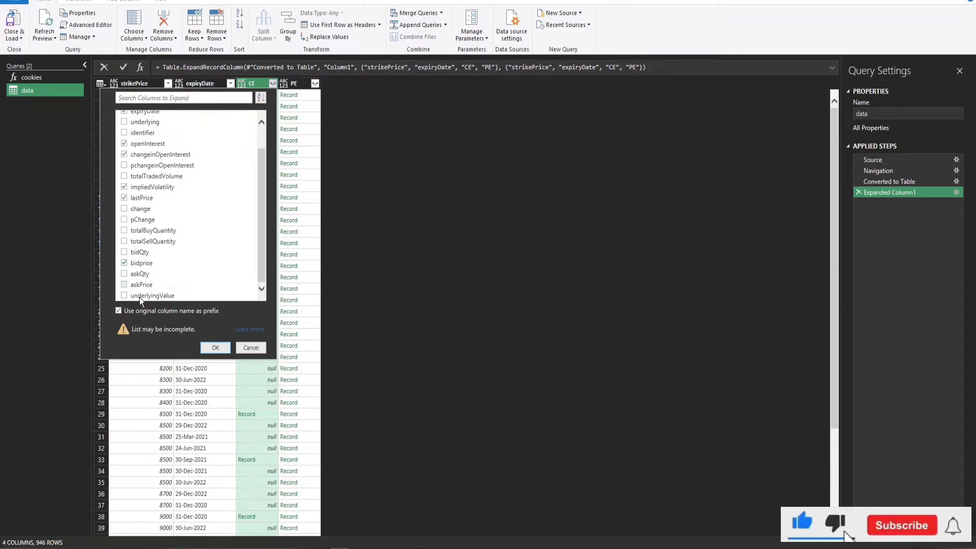
pyautogui.click(124, 285)
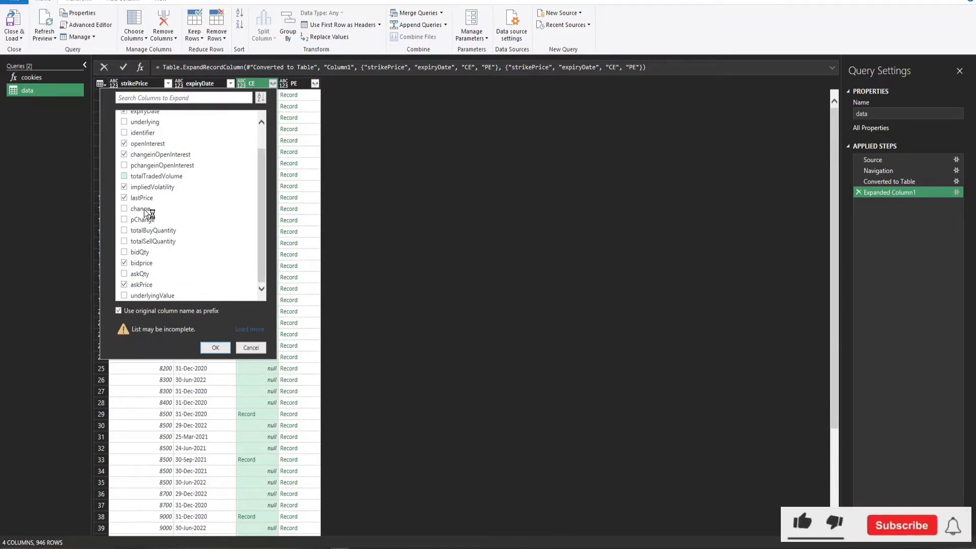
pyautogui.scroll(2, 184, 293)
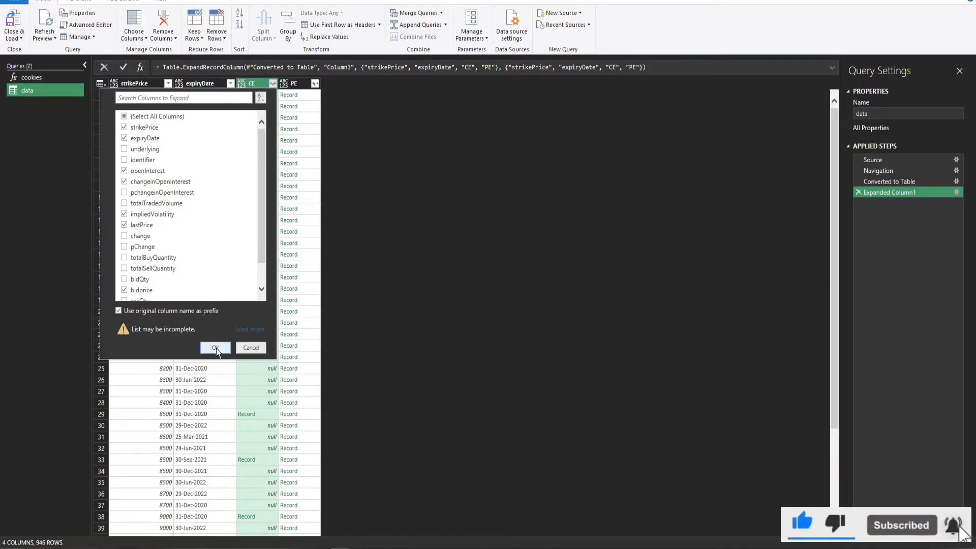
pyautogui.click(215, 348)
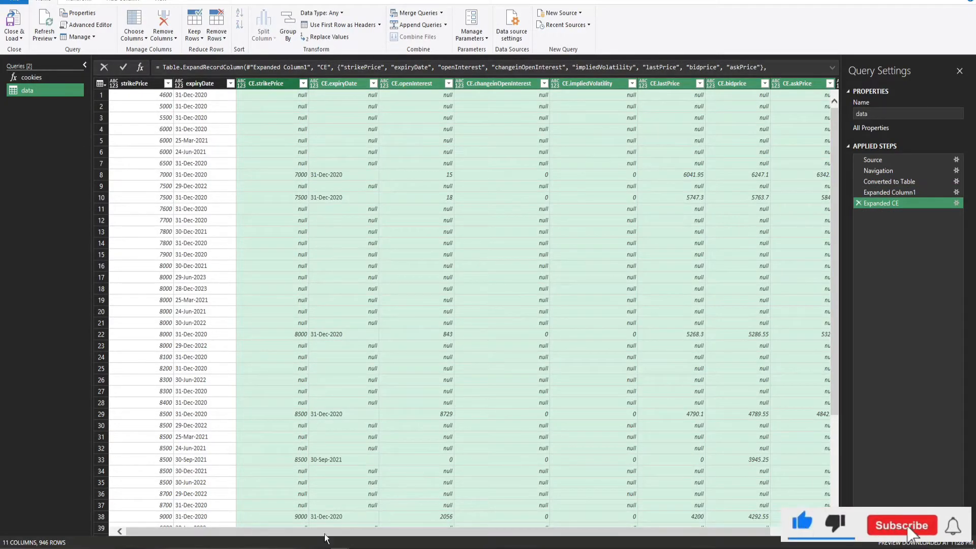
# Expand the PE column to strikePrice, expiryDate, openInterest, changeinOpenInterest, impliedVolatility, lastPrice, bidprice and askPrice, using the original column name as prefix
pyautogui.hscroll(2, 544, 529)
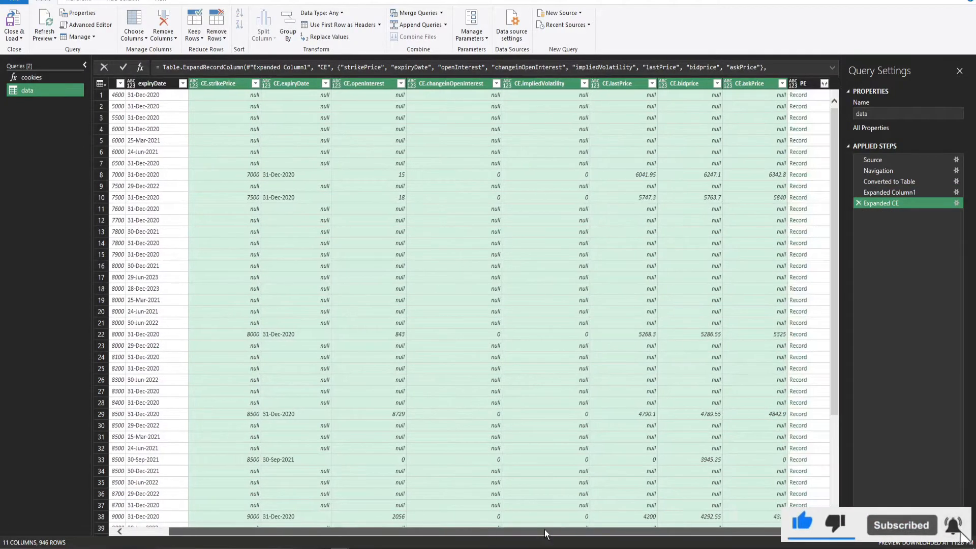
pyautogui.click(824, 83)
pyautogui.click(699, 116)
pyautogui.click(691, 128)
pyautogui.click(692, 172)
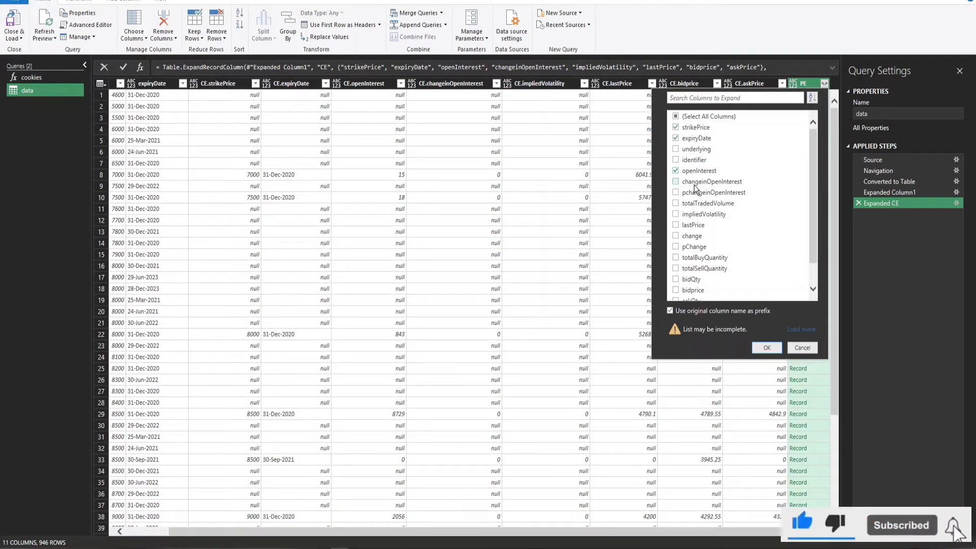
pyautogui.click(691, 226)
pyautogui.scroll(-1, 696, 244)
pyautogui.click(685, 260)
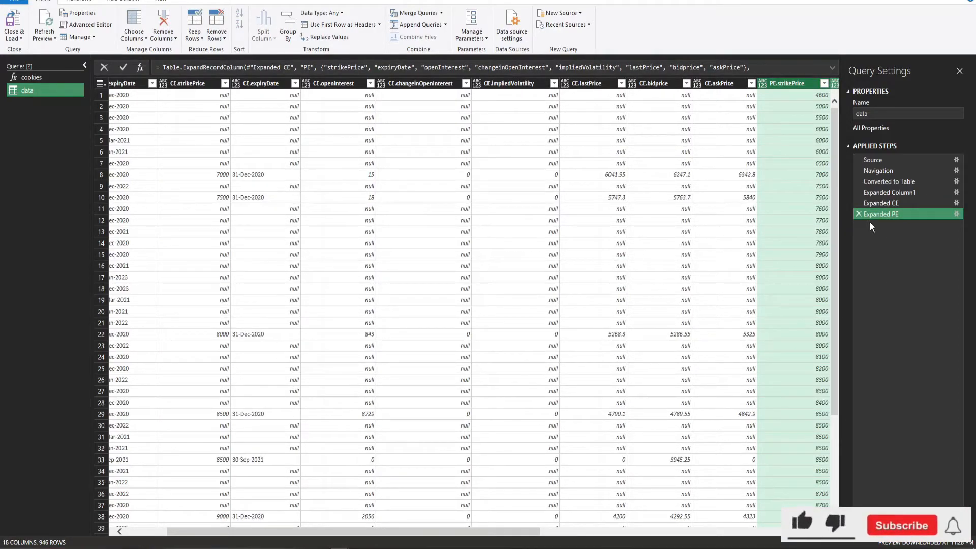
# Load the expanded option-chain query into a new worksheet and close the workbook queries list
pyautogui.click(12, 18)
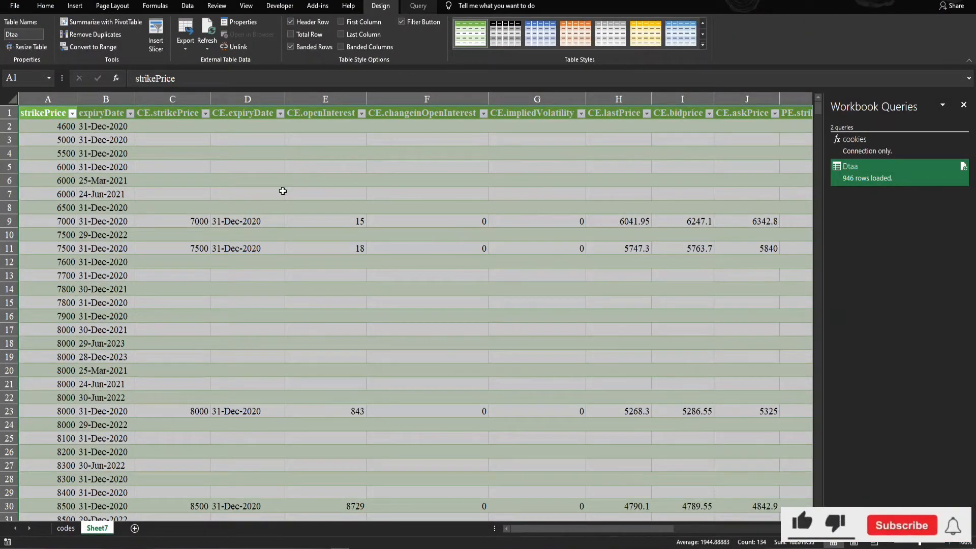
pyautogui.click(322, 229)
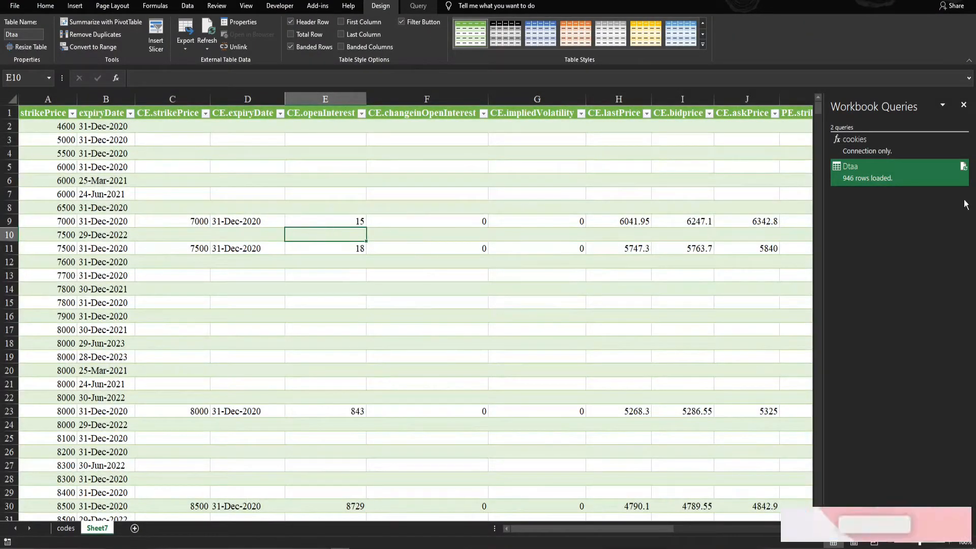
pyautogui.click(963, 107)
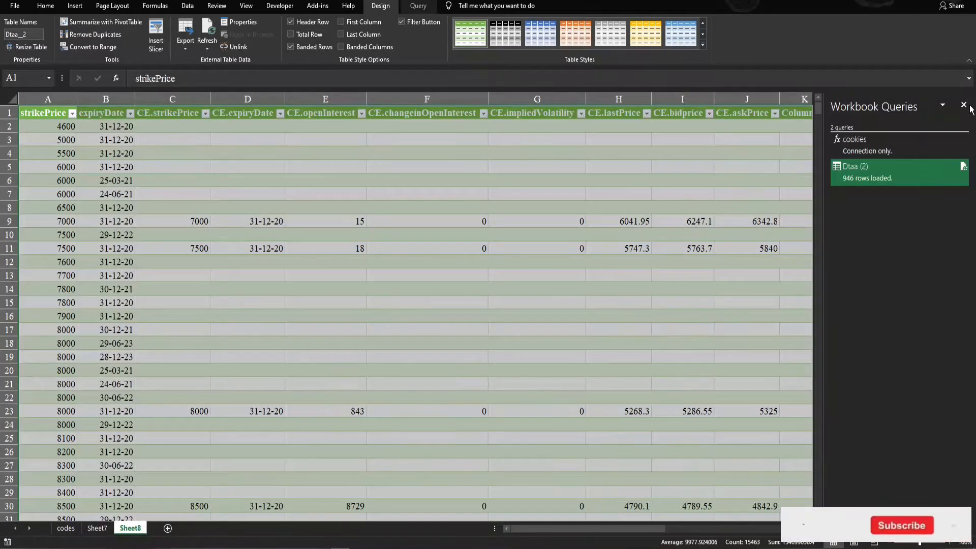
pyautogui.click(964, 106)
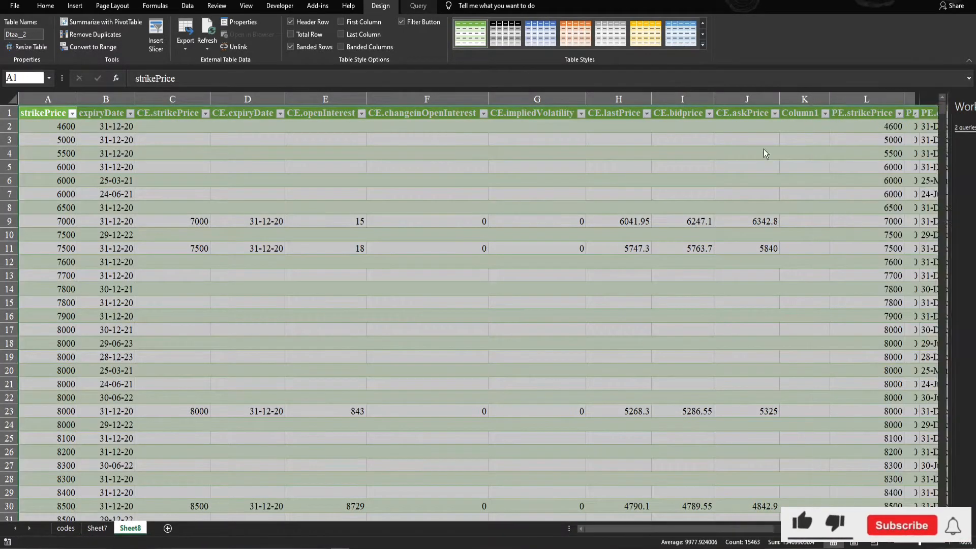
pyautogui.click(245, 237)
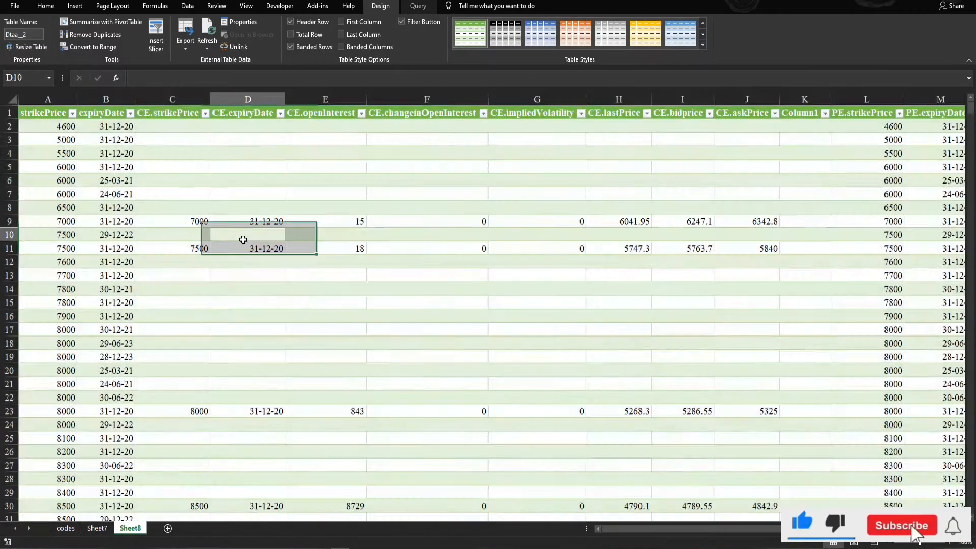
# Filter the strikePrice column of the loaded table to show only 13500
pyautogui.click(72, 113)
pyautogui.click(36, 237)
pyautogui.moveTo(129, 241); pyautogui.dragTo(127, 296)
pyautogui.click(32, 291)
pyautogui.click(71, 333)
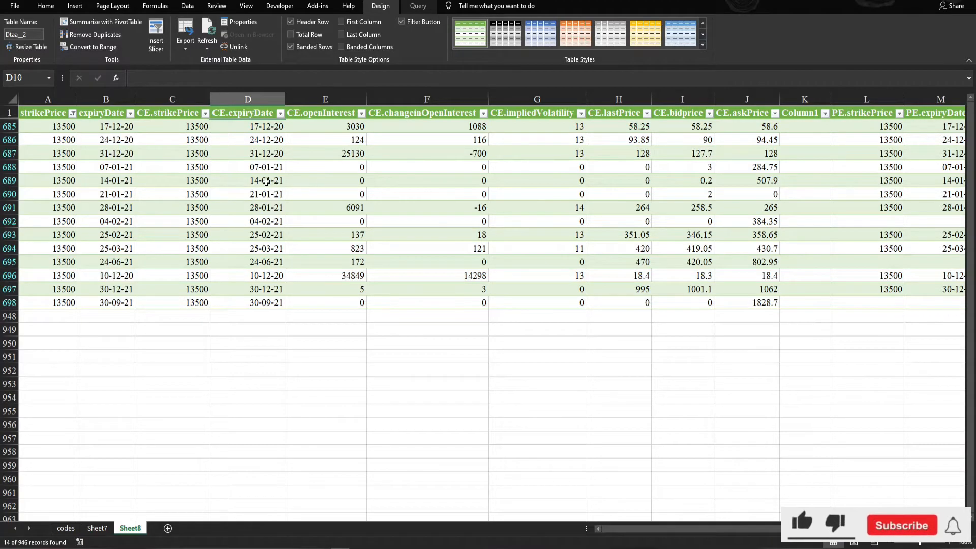
# Filter the expiryDate column to only 17 December 2020
pyautogui.click(130, 114)
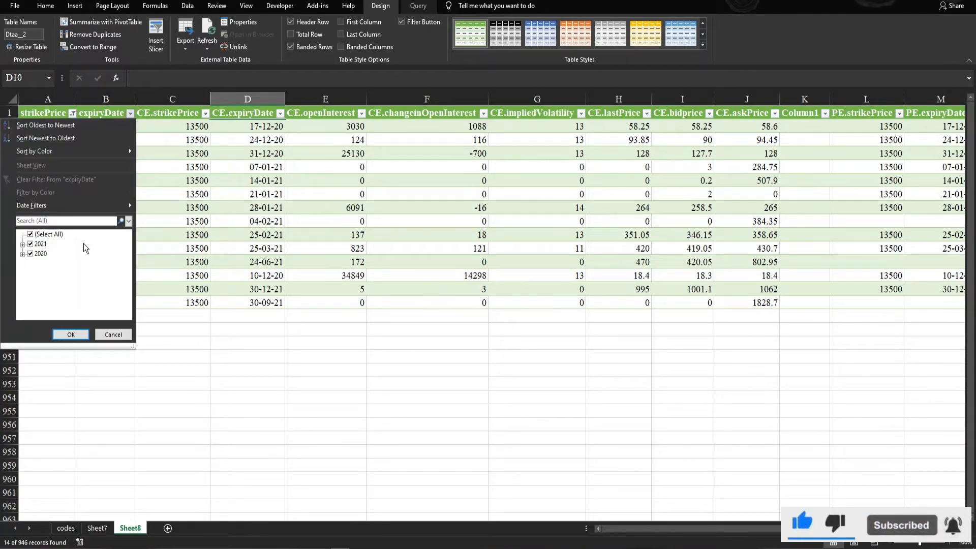
pyautogui.click(31, 235)
pyautogui.click(23, 254)
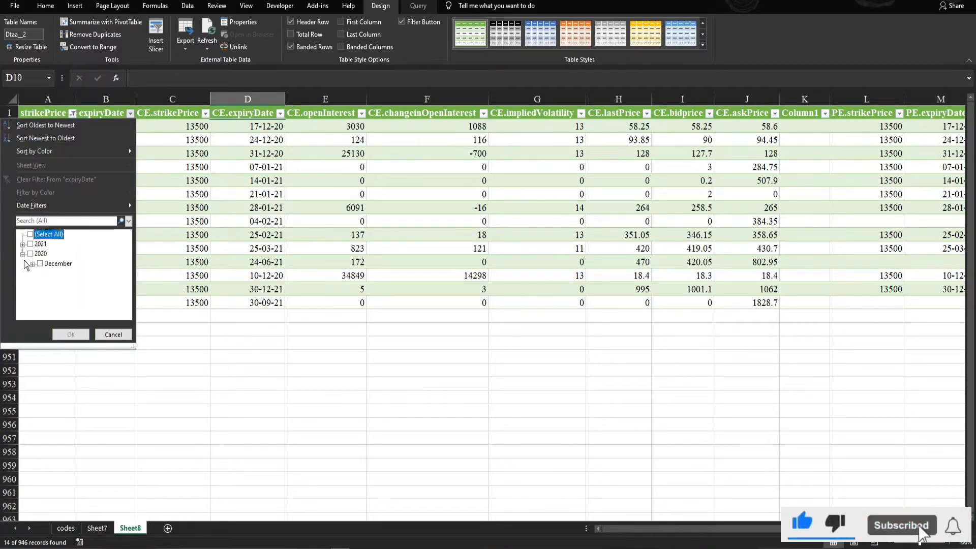
pyautogui.click(32, 264)
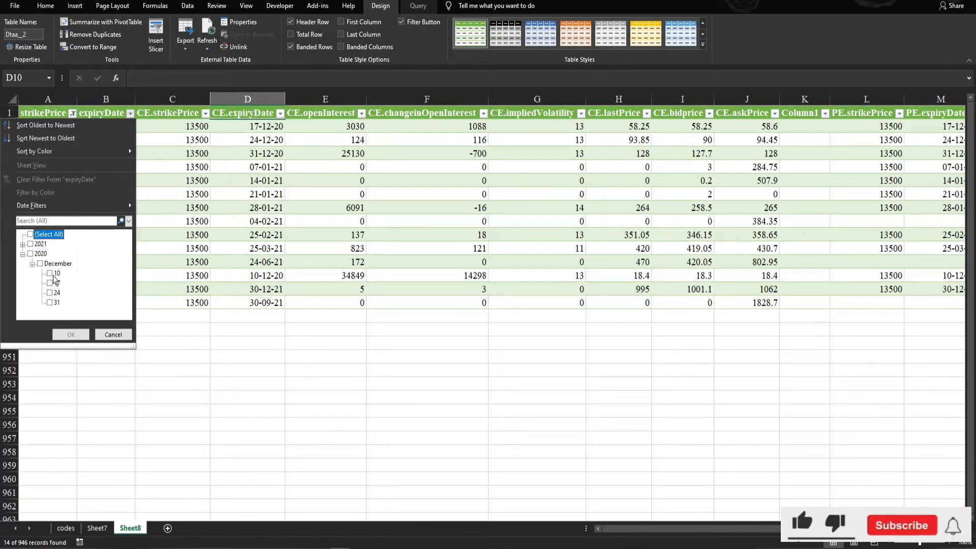
pyautogui.click(49, 283)
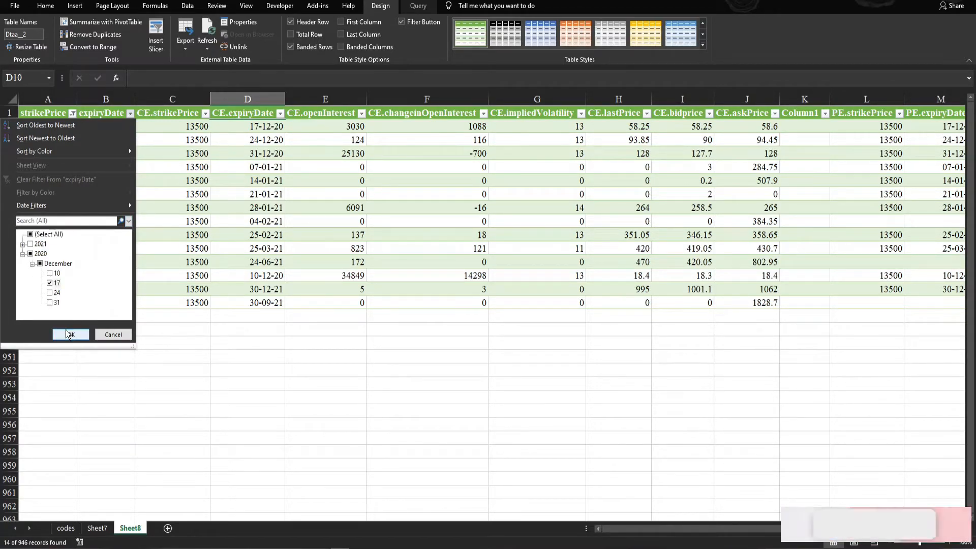
pyautogui.click(70, 335)
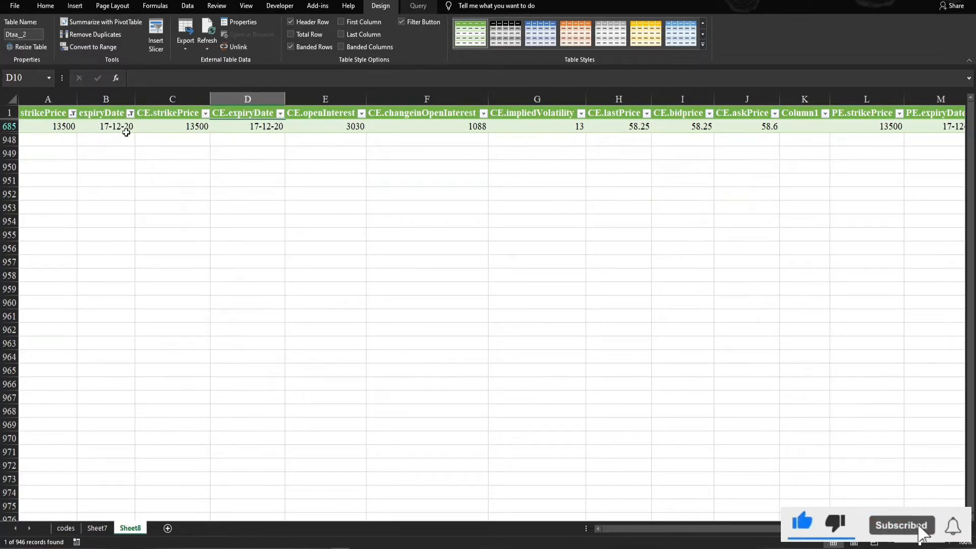
pyautogui.click(206, 114)
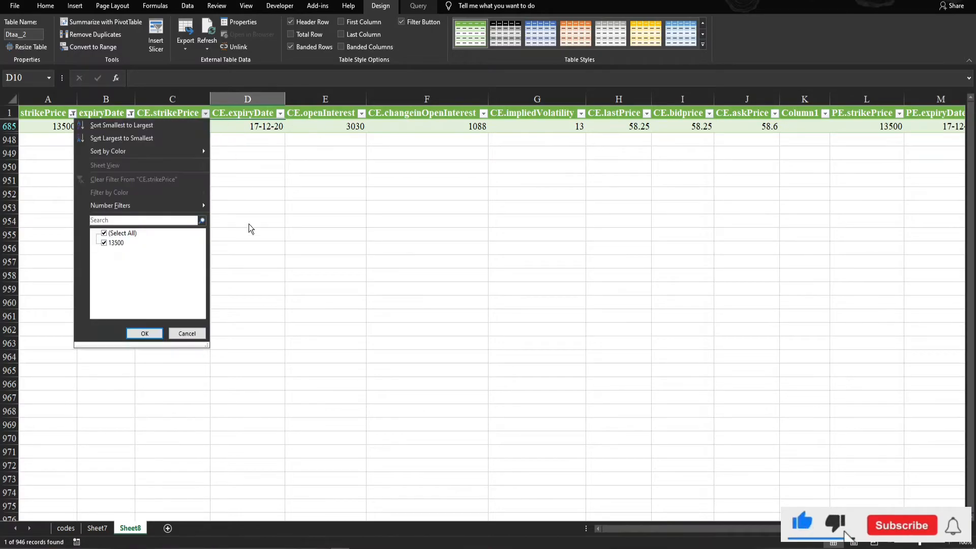
pyautogui.click(104, 243)
pyautogui.click(104, 234)
pyautogui.click(150, 330)
# Clear the strikePrice filter by reselecting all strike prices
pyautogui.click(72, 114)
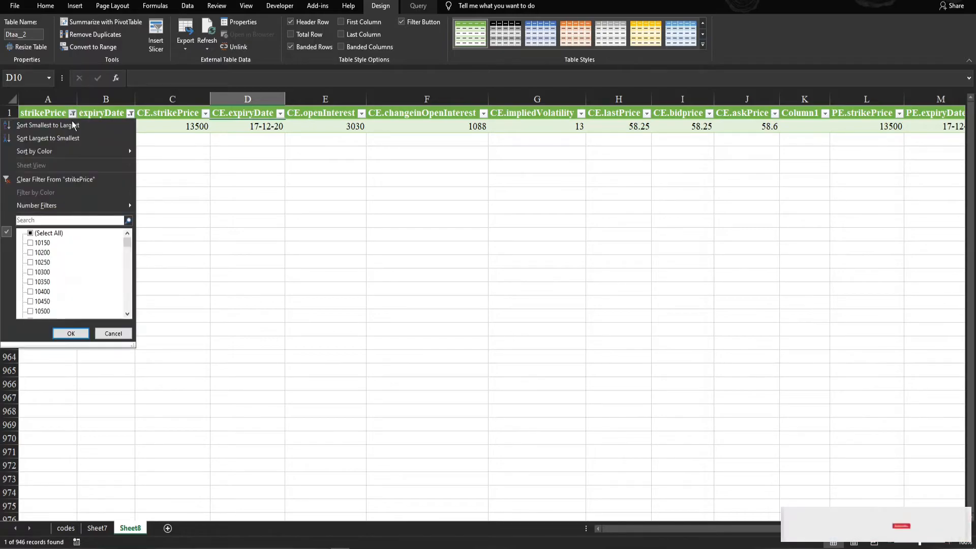
pyautogui.click(29, 234)
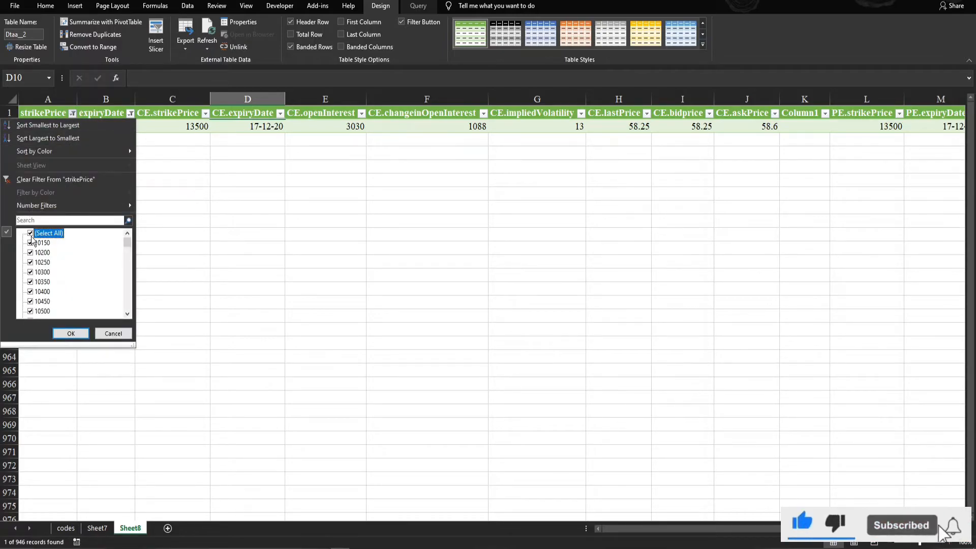
pyautogui.click(76, 335)
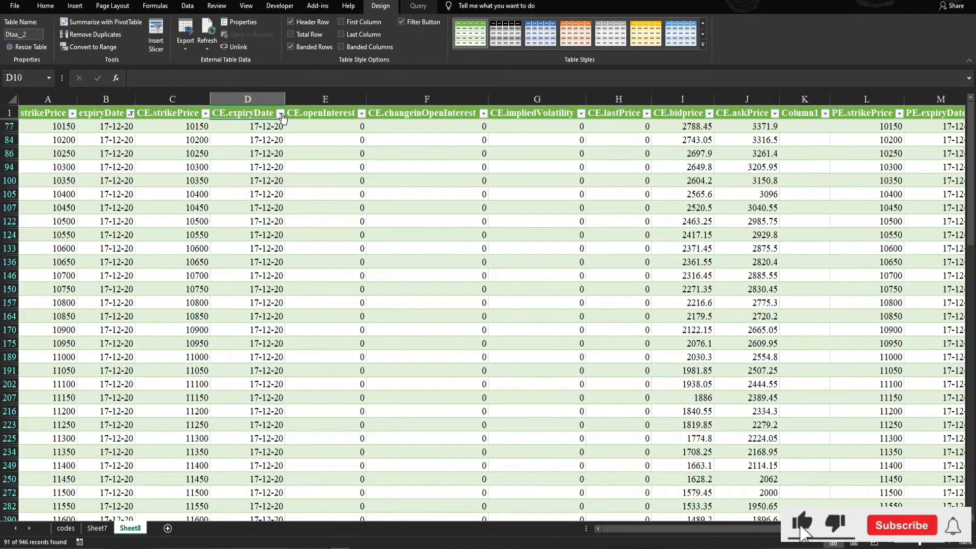
# Filter the CE.strikePrice column to show only 13000
pyautogui.click(280, 112)
pyautogui.click(204, 113)
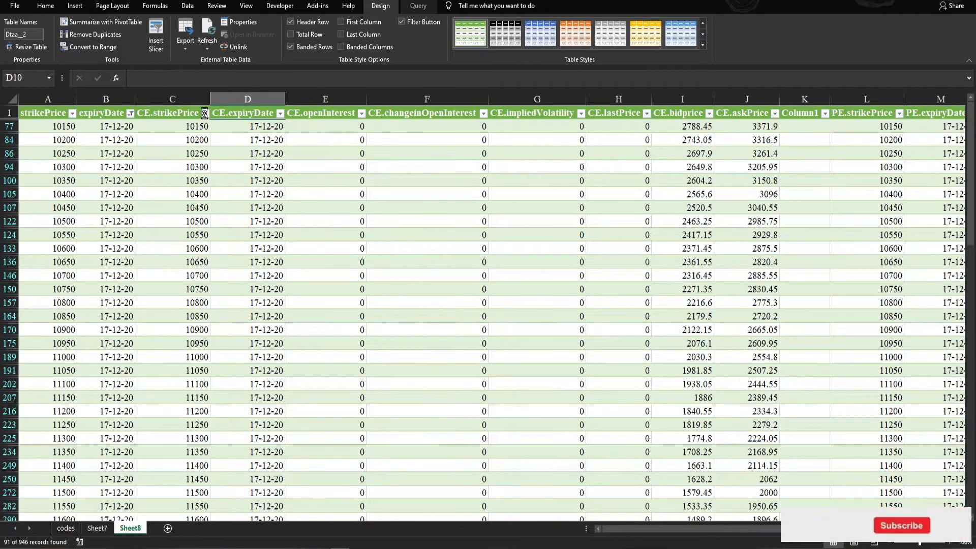
pyautogui.scroll(-18, 133, 251)
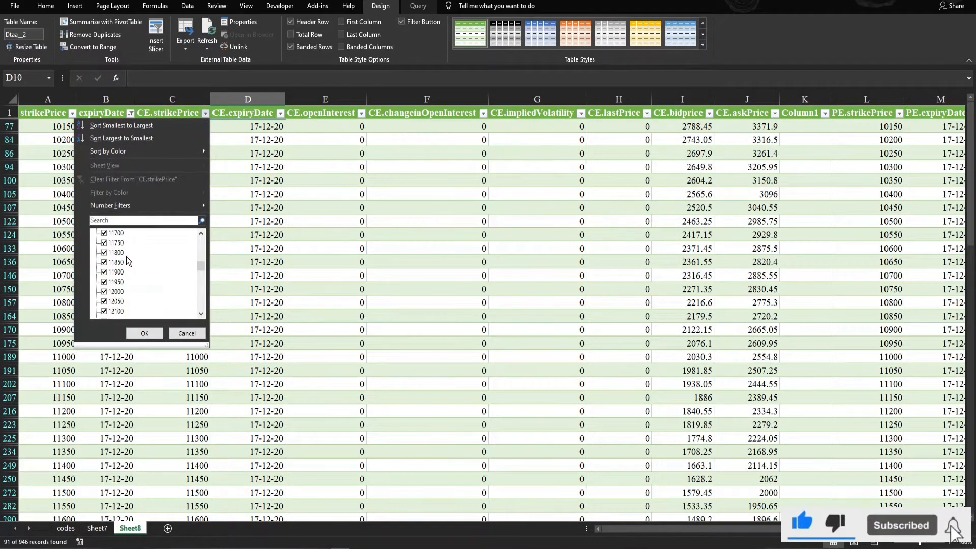
pyautogui.scroll(-3, 120, 297)
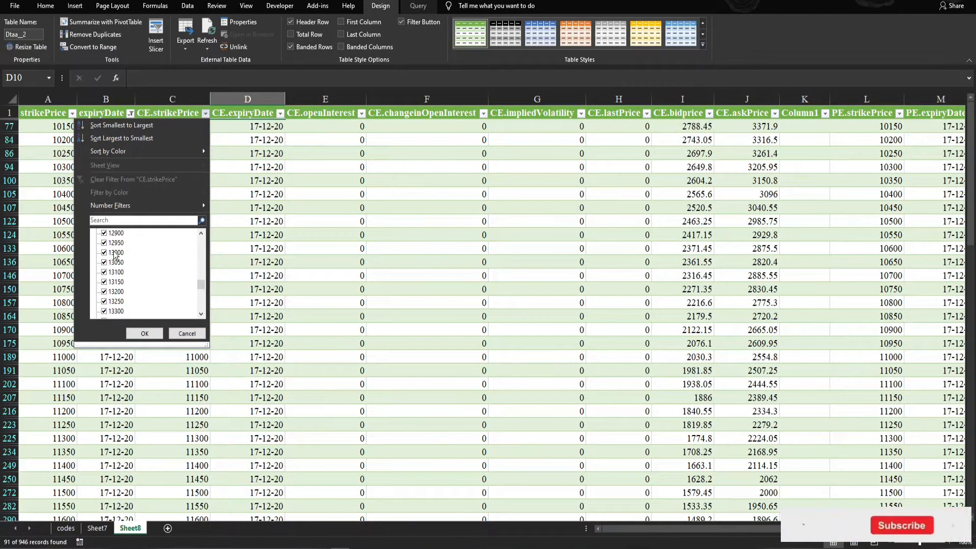
pyautogui.scroll(18, 109, 265)
pyautogui.click(104, 232)
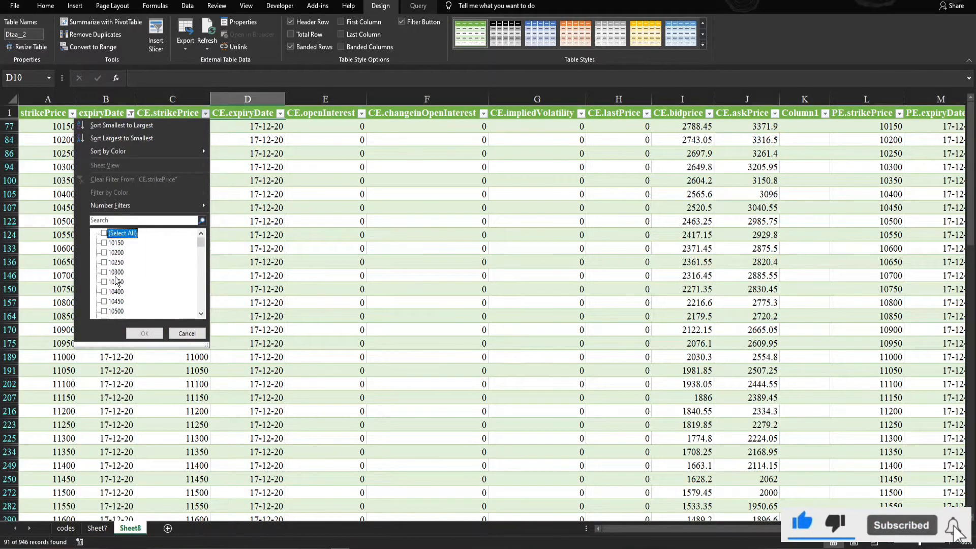
pyautogui.scroll(-13, 116, 279)
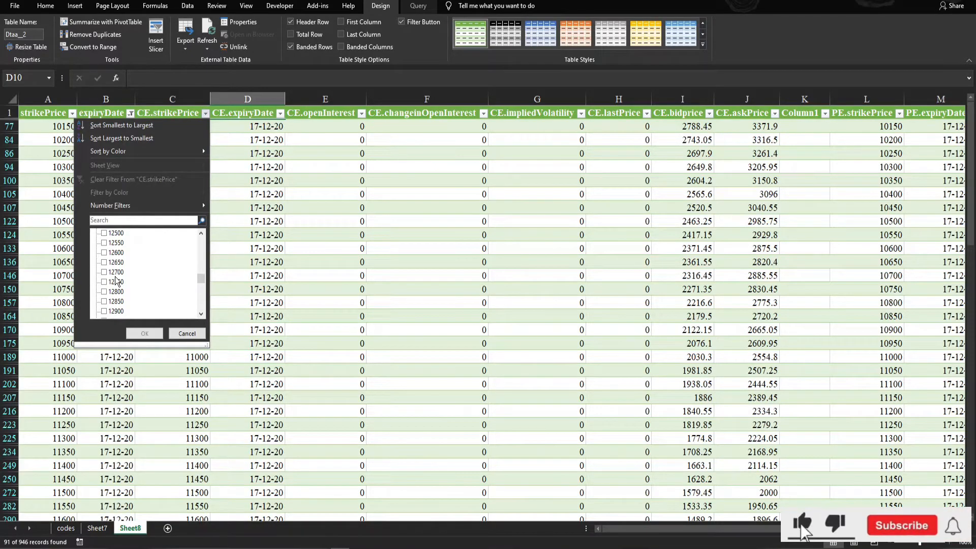
pyautogui.scroll(5, 116, 280)
pyautogui.click(104, 253)
pyautogui.click(144, 334)
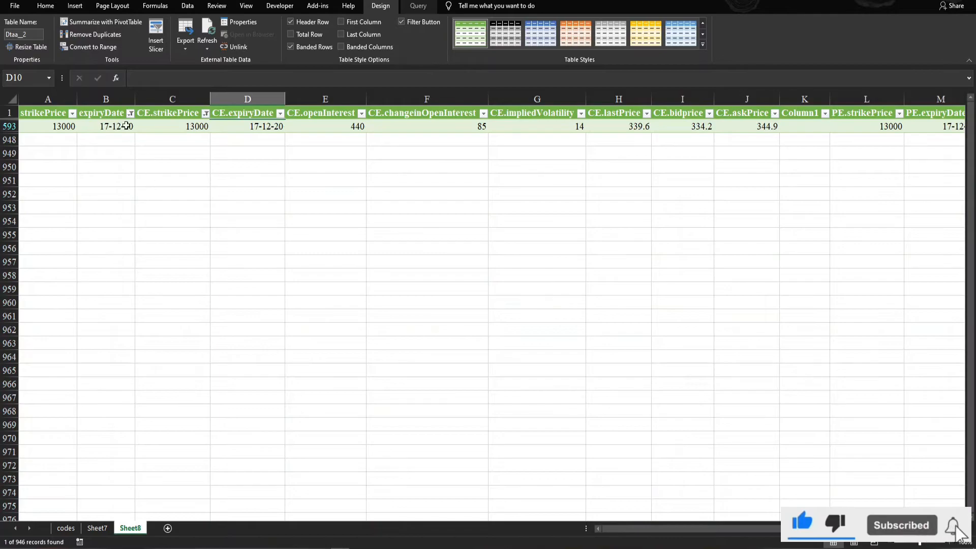
pyautogui.click(280, 112)
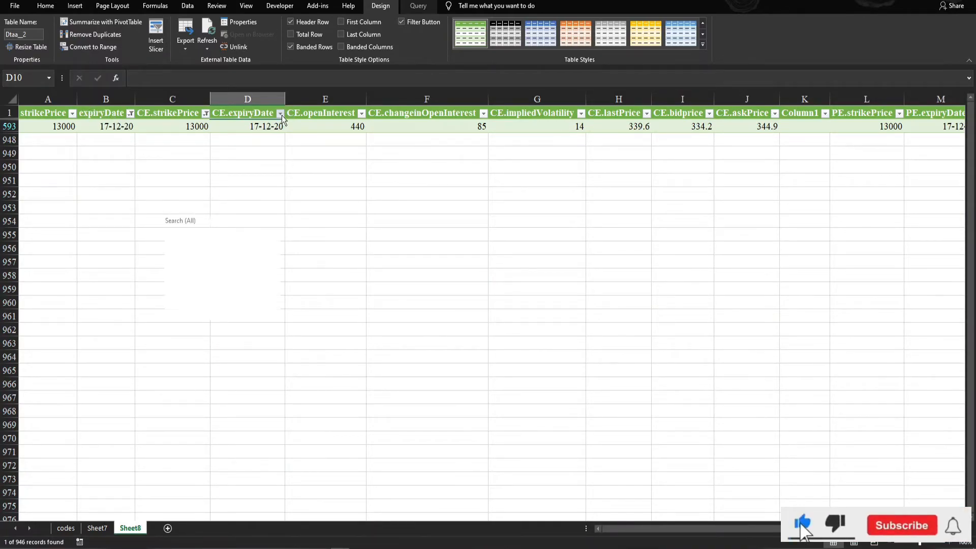
pyautogui.click(182, 255)
pyautogui.click(181, 255)
pyautogui.click(188, 254)
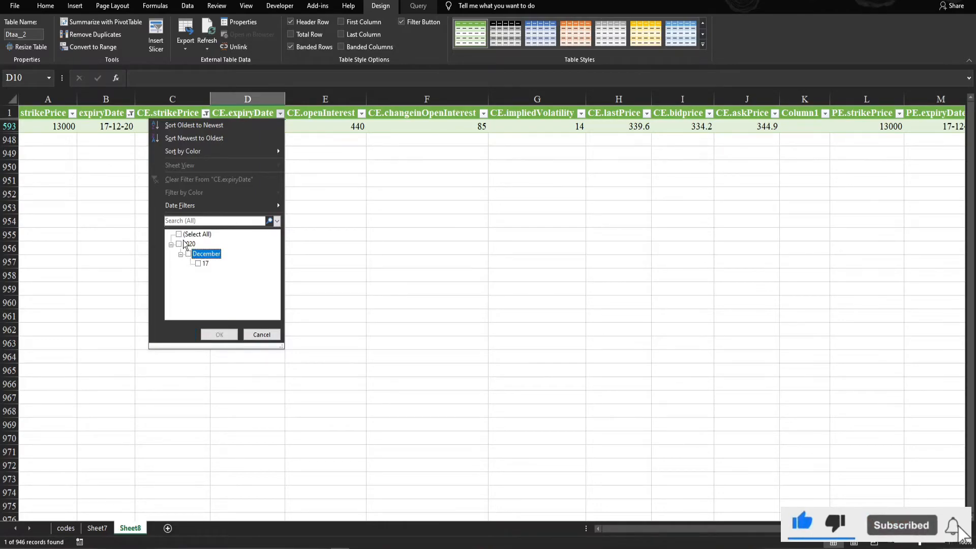
pyautogui.click(188, 254)
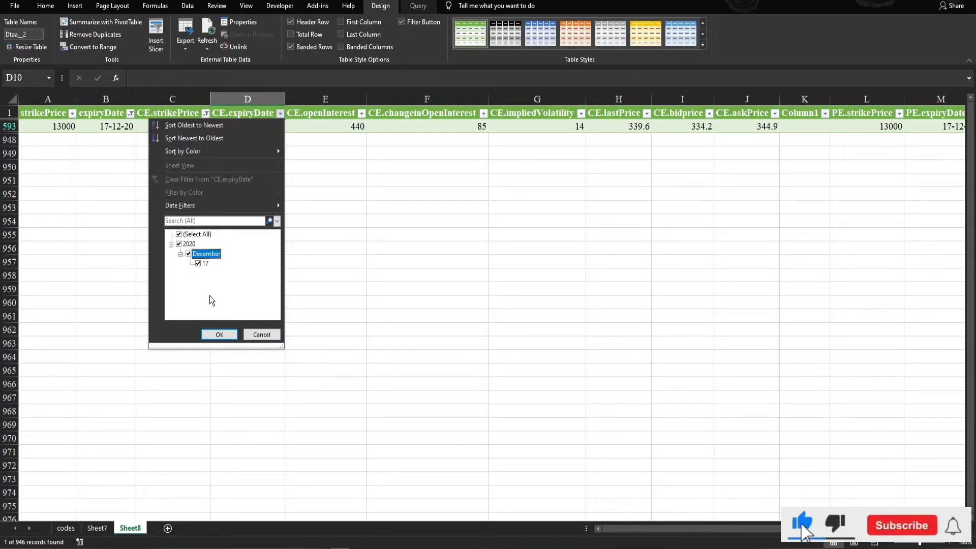
pyautogui.click(219, 334)
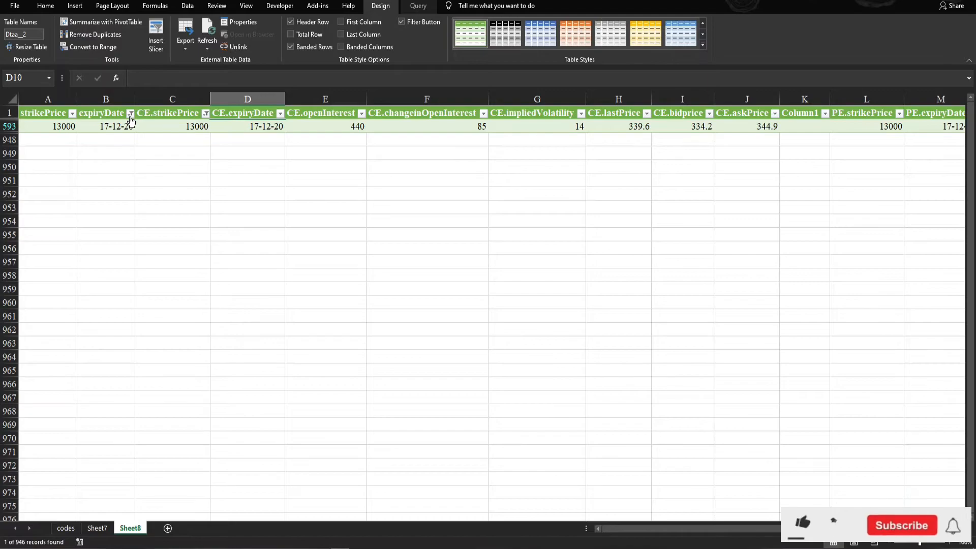
# Clear the expiryDate filter by reselecting all dates
pyautogui.click(130, 112)
pyautogui.click(31, 234)
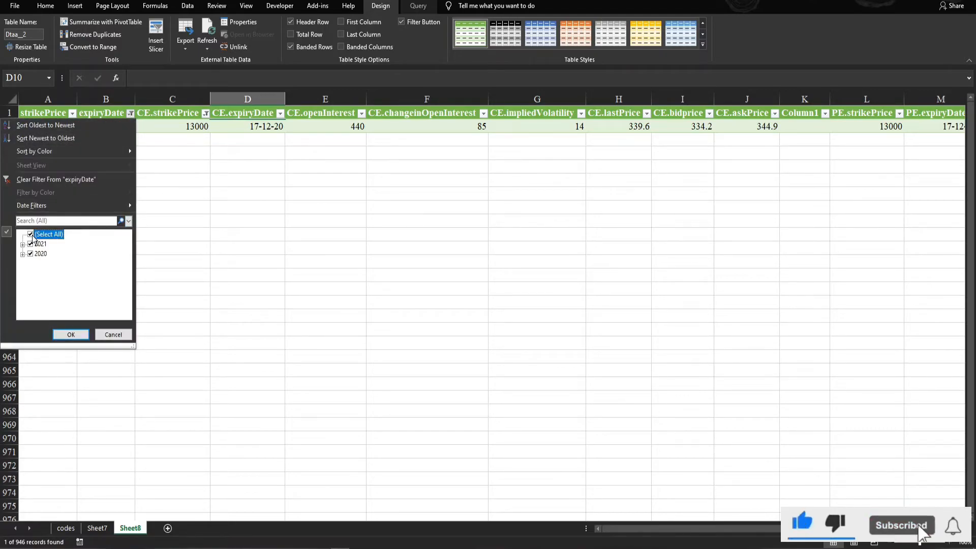
pyautogui.click(71, 333)
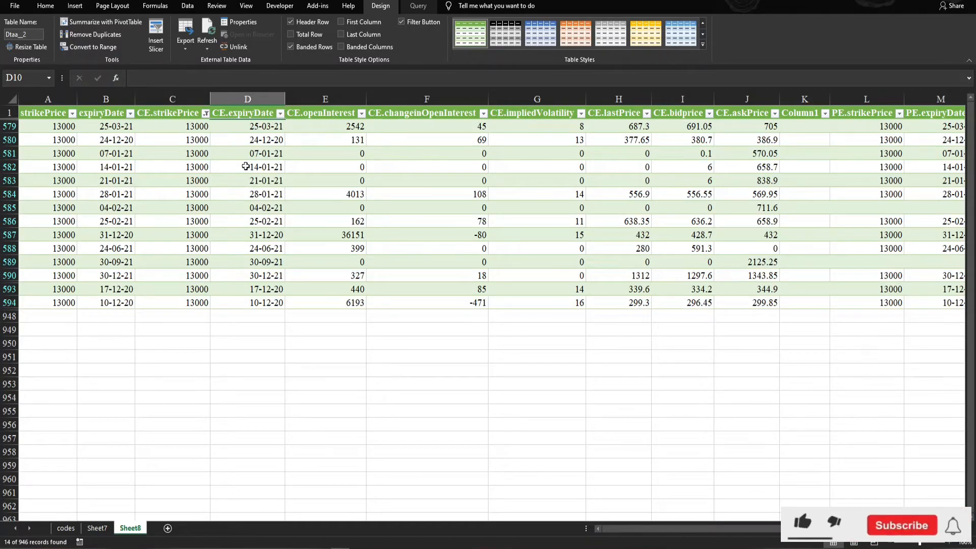
# Filter the CE.expiryDate column to exclude 2021 and keep only 2020 dates, and look across the filtered rows
pyautogui.click(280, 114)
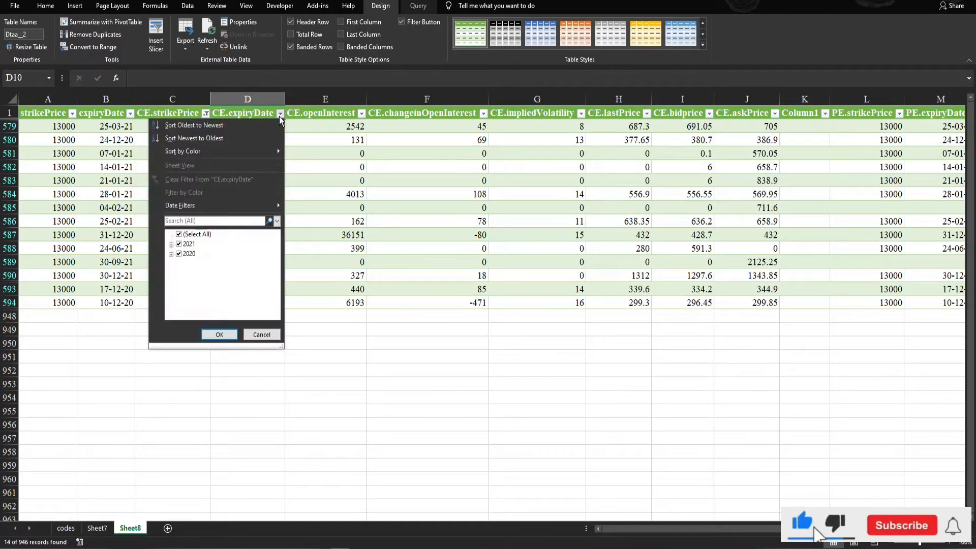
pyautogui.click(178, 244)
pyautogui.click(219, 334)
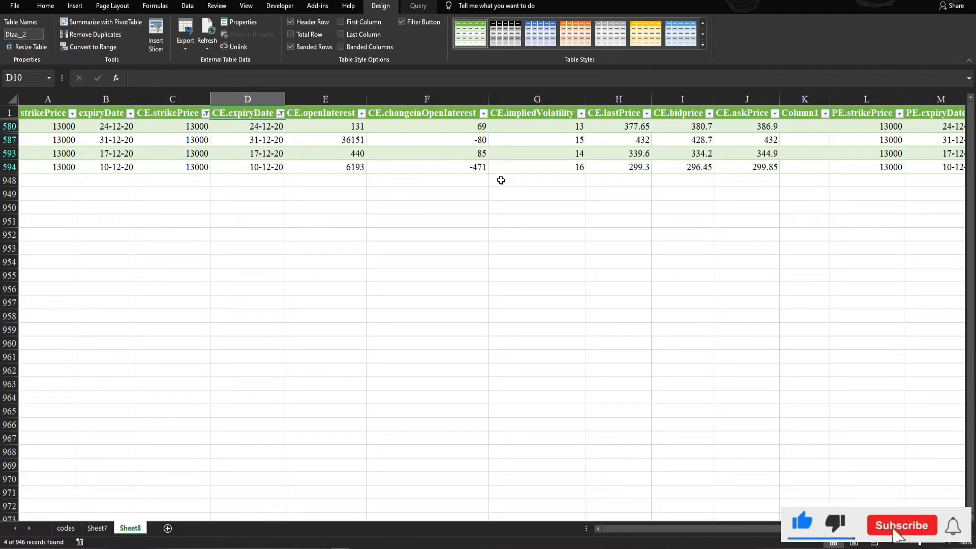
pyautogui.moveTo(669, 529); pyautogui.dragTo(666, 528)
pyautogui.moveTo(790, 529); pyautogui.dragTo(555, 536)
pyautogui.click(104, 198)
pyautogui.click(72, 113)
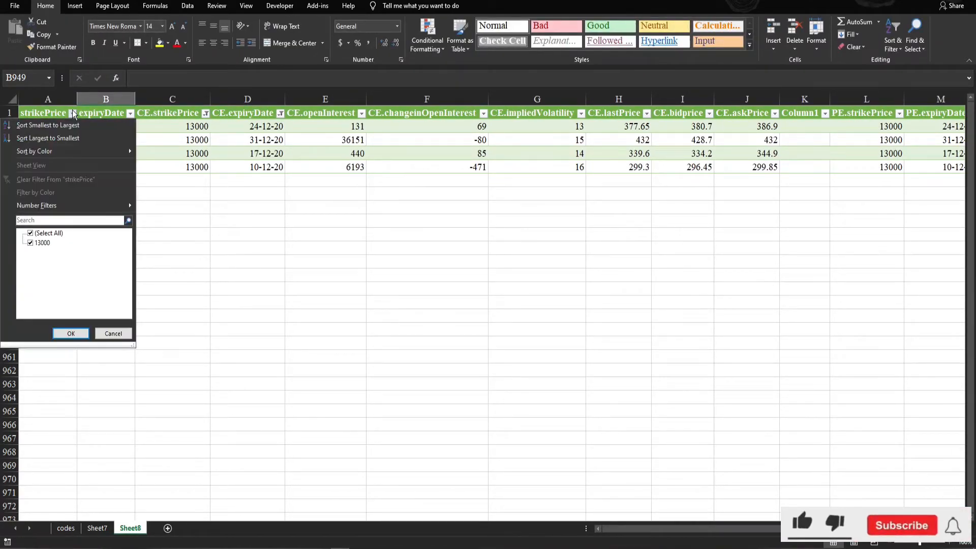
pyautogui.click(30, 233)
pyautogui.click(30, 235)
pyautogui.click(71, 333)
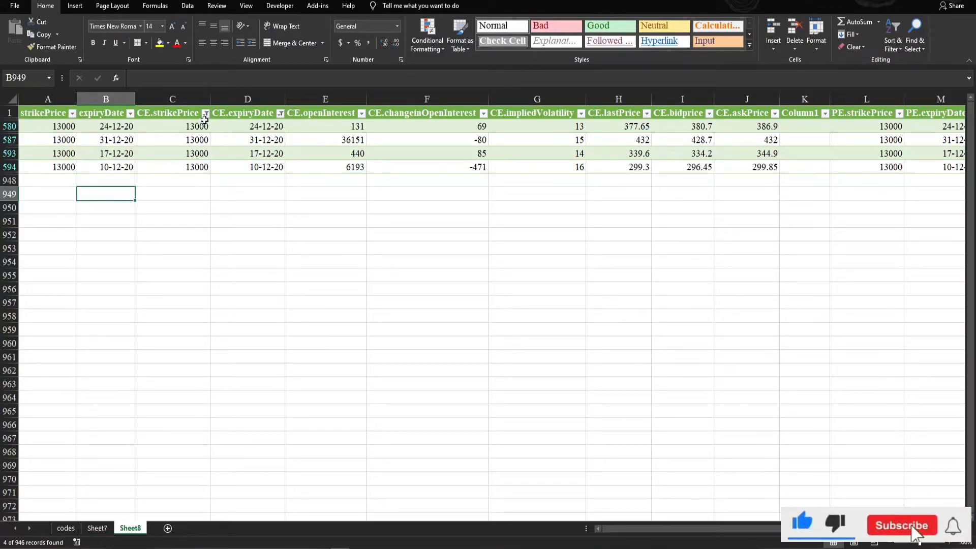
# Clear the filters on the CE.strikePrice and CE.expiryDate columns by reselecting all their values
pyautogui.click(205, 113)
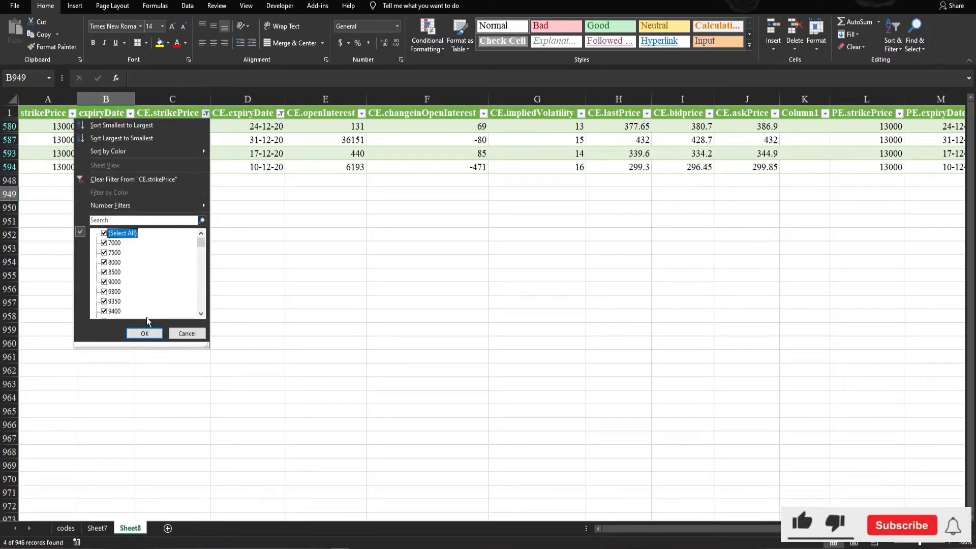
pyautogui.click(145, 333)
pyautogui.click(280, 113)
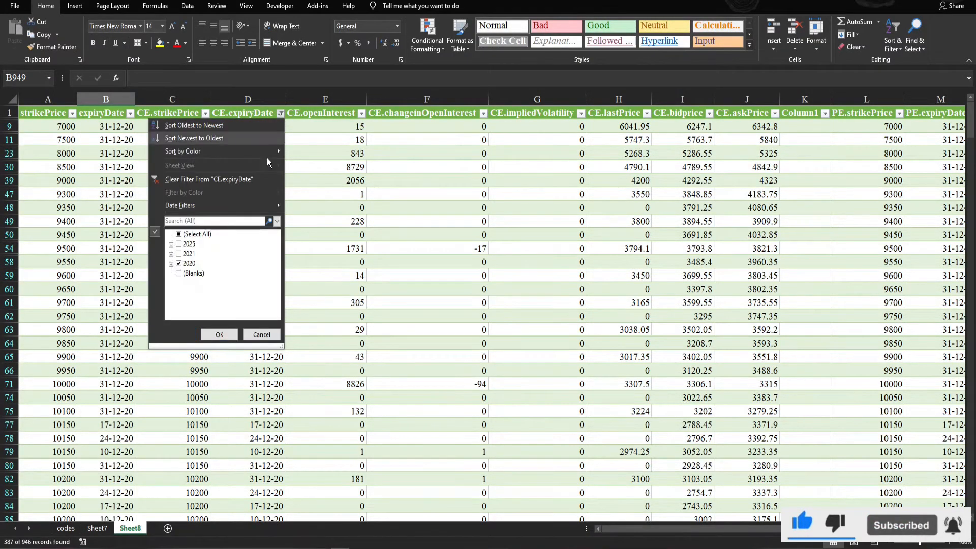
pyautogui.click(185, 234)
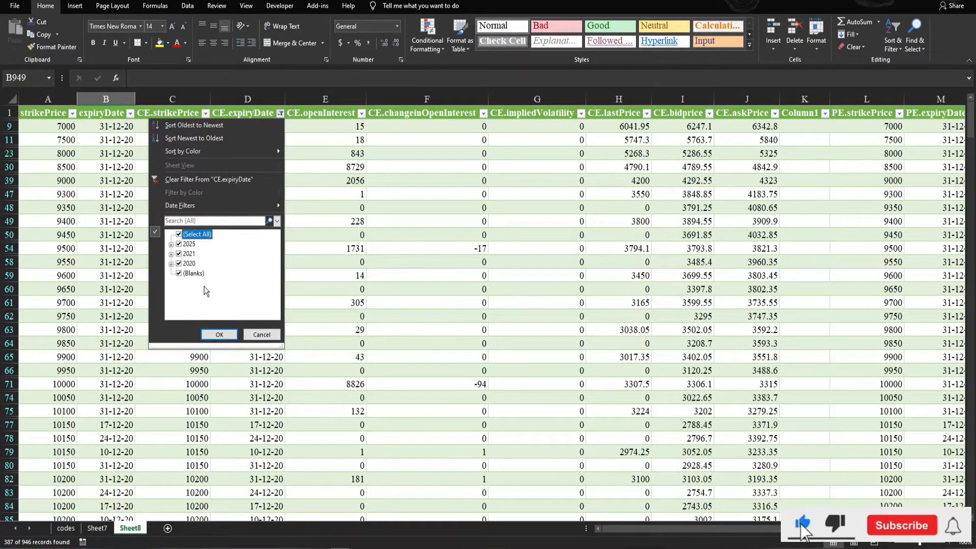
pyautogui.click(218, 336)
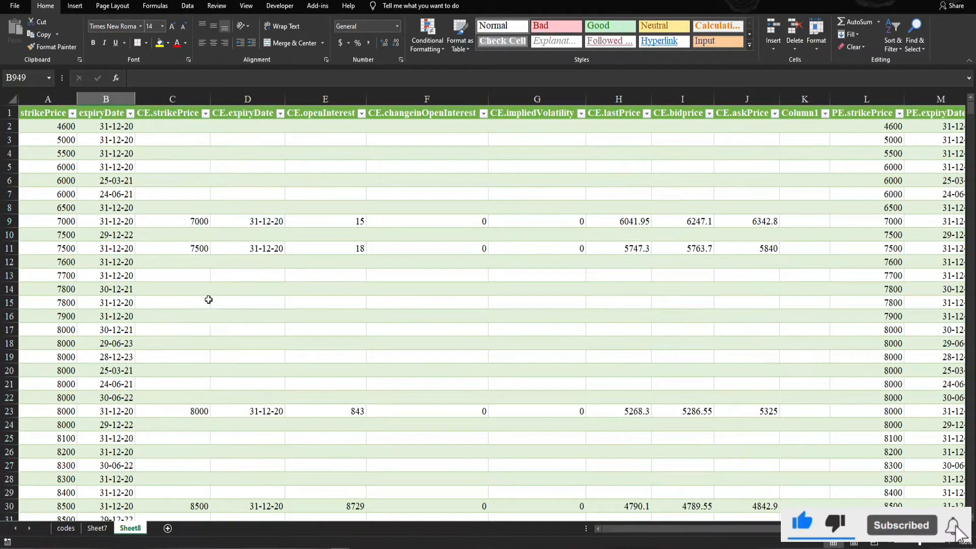
# Filter the CE.expiryDate column to exclude 2025 and 2021, keeping 2020 and the blanks
pyautogui.click(281, 114)
pyautogui.click(179, 244)
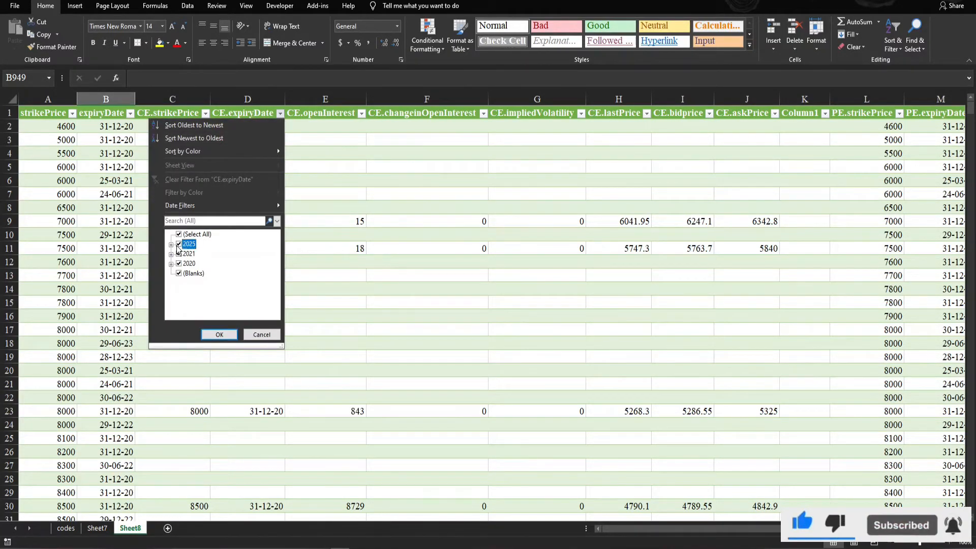
pyautogui.click(179, 253)
pyautogui.click(218, 334)
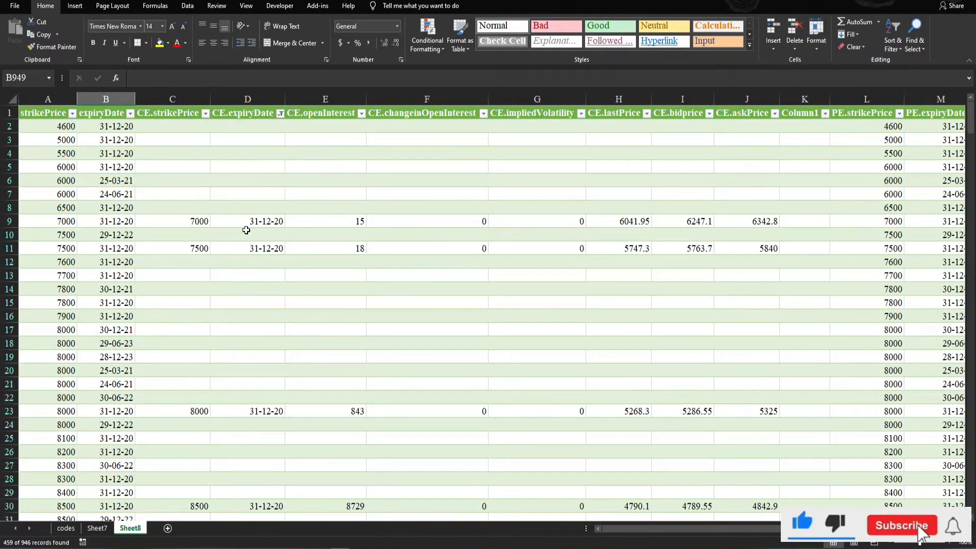
# Filter the CE.strikePrice column to show only strikes 12000, 12050, 12100, 12150, 12200, 12400, 12500, 12650, 12750, 13000, 13050, 13100 and 13200
pyautogui.click(205, 114)
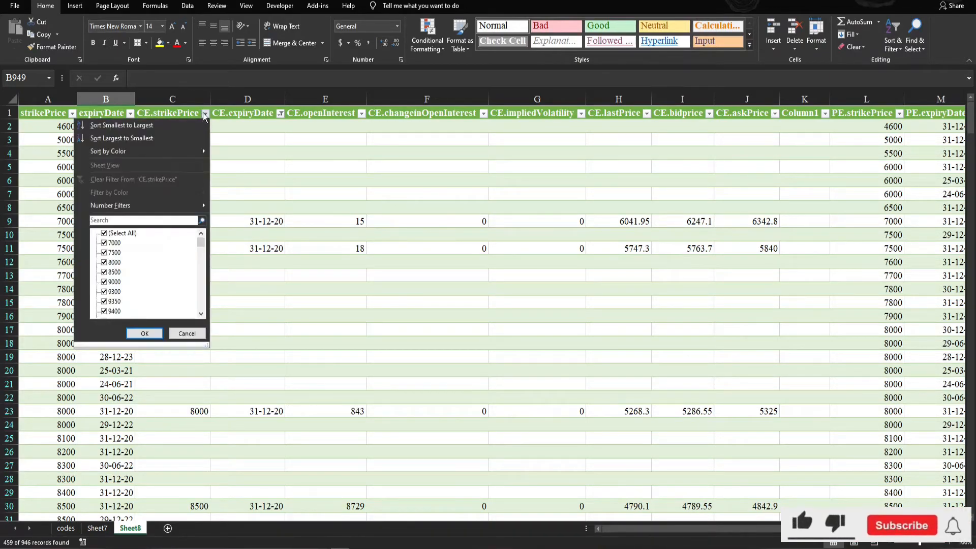
pyautogui.click(104, 234)
pyautogui.scroll(-5, 133, 266)
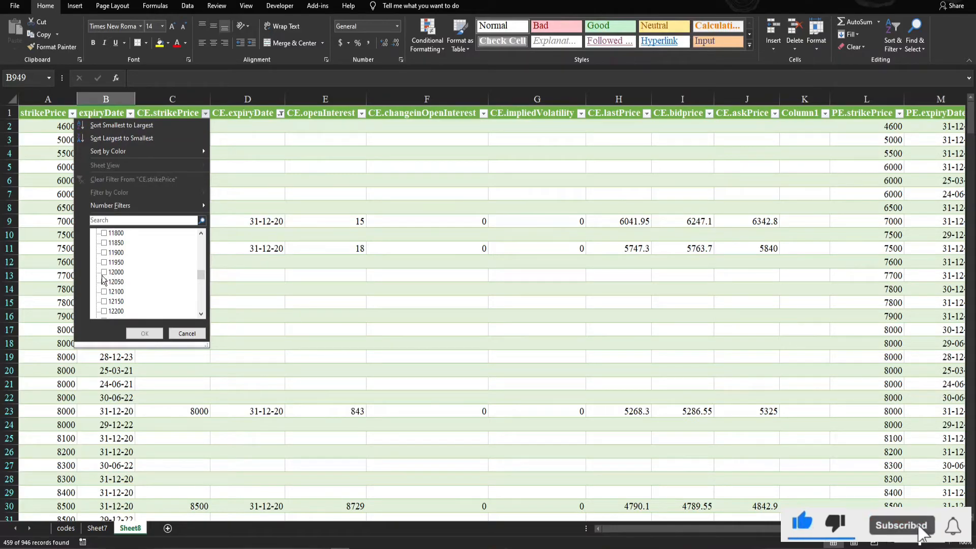
pyautogui.click(104, 272)
pyautogui.scroll(-5, 109, 289)
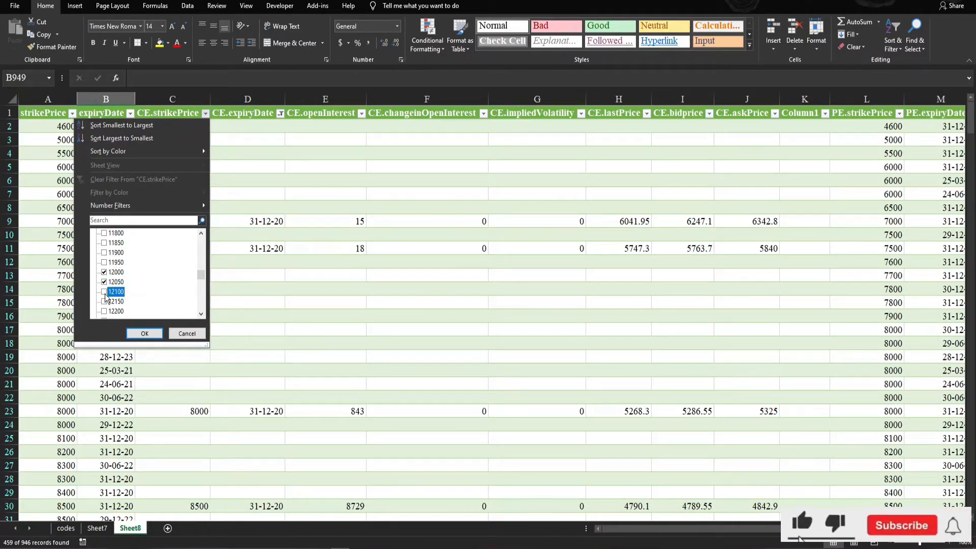
pyautogui.scroll(3, 117, 291)
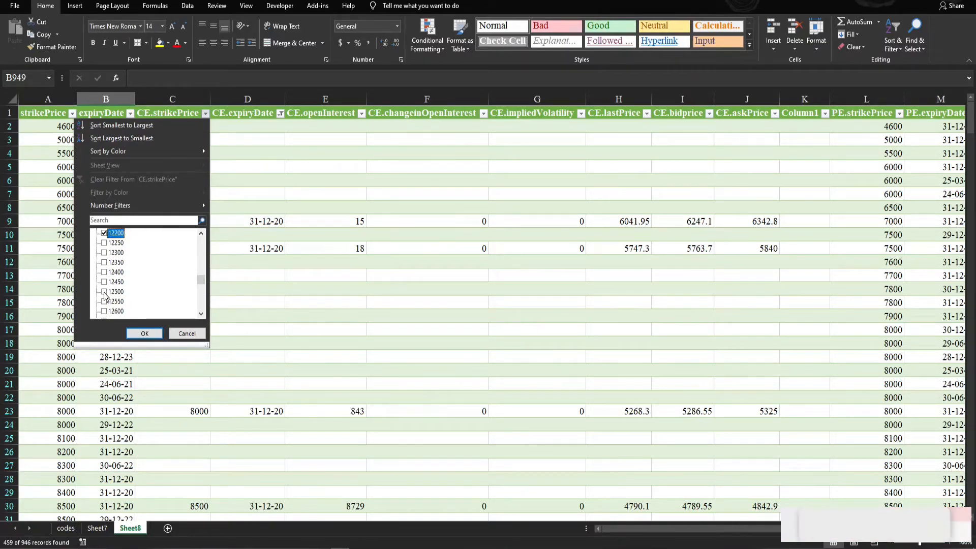
pyautogui.click(105, 273)
pyautogui.scroll(-2, 105, 277)
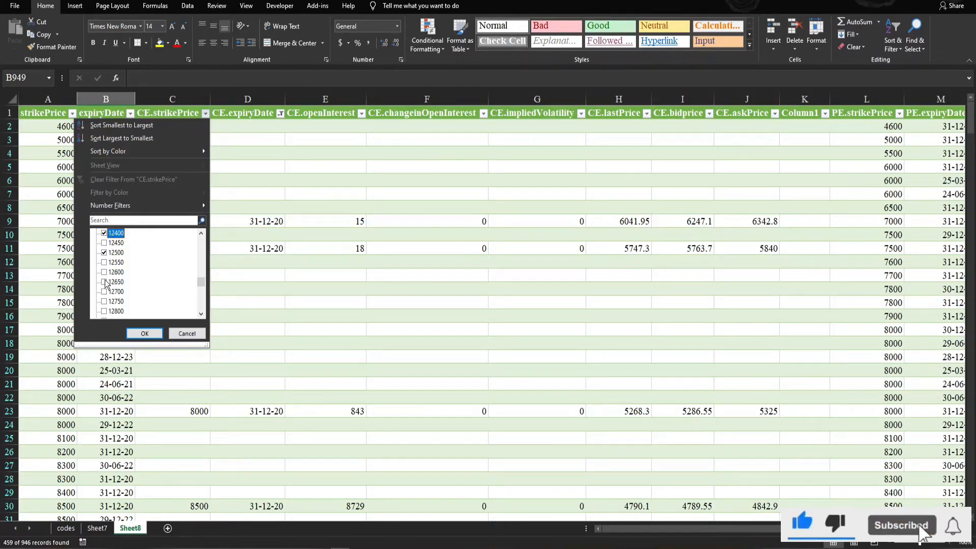
pyautogui.scroll(-4, 107, 295)
pyautogui.click(104, 272)
pyautogui.click(105, 282)
pyautogui.click(105, 292)
pyautogui.click(104, 311)
pyautogui.click(150, 333)
pyautogui.scroll(-6, 192, 216)
pyautogui.scroll(10, 210, 231)
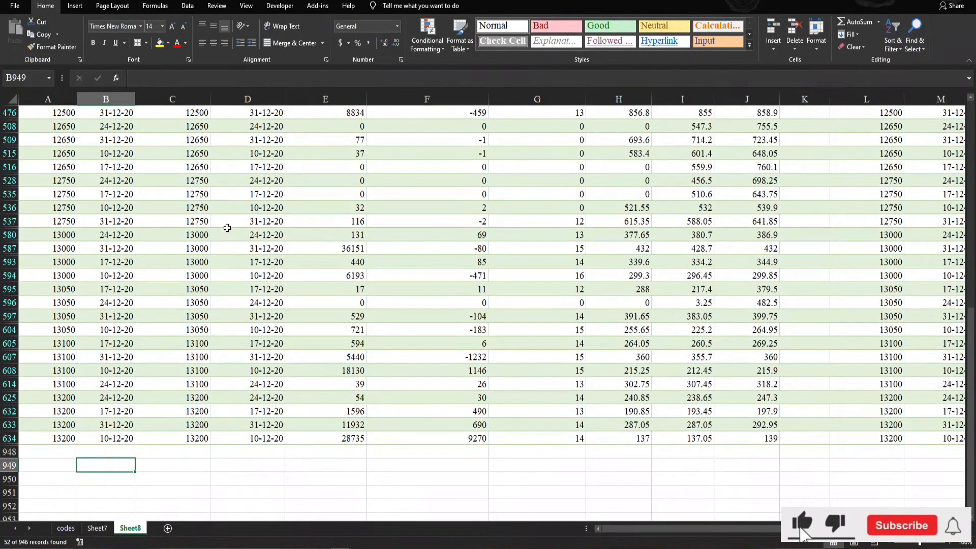
# Refresh all data connections of the option chain workbook from within the filtered table
pyautogui.click(228, 229)
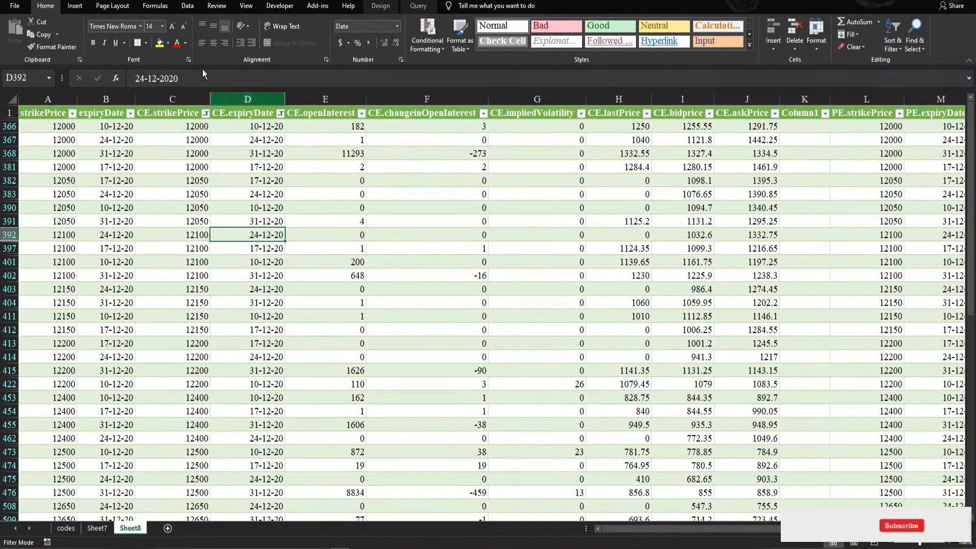
pyautogui.click(192, 9)
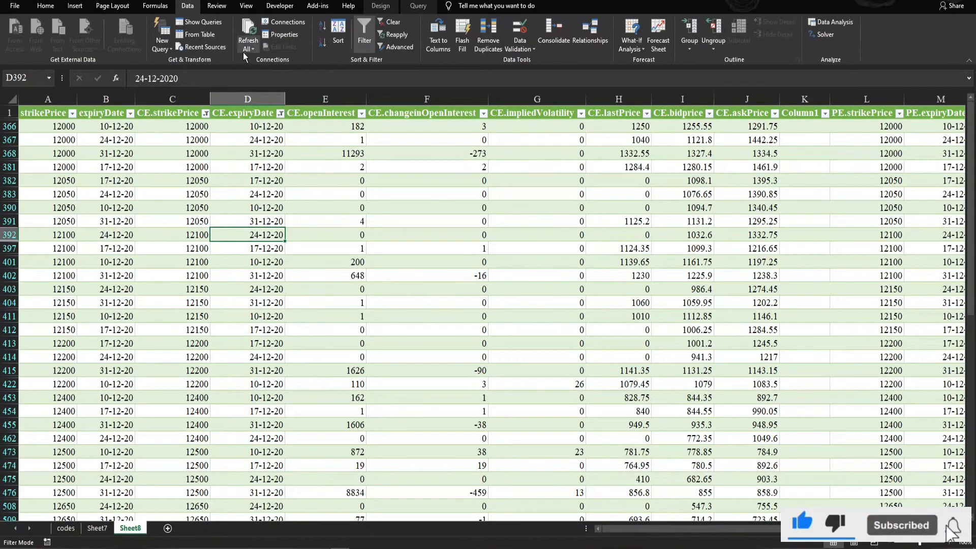
pyautogui.click(249, 31)
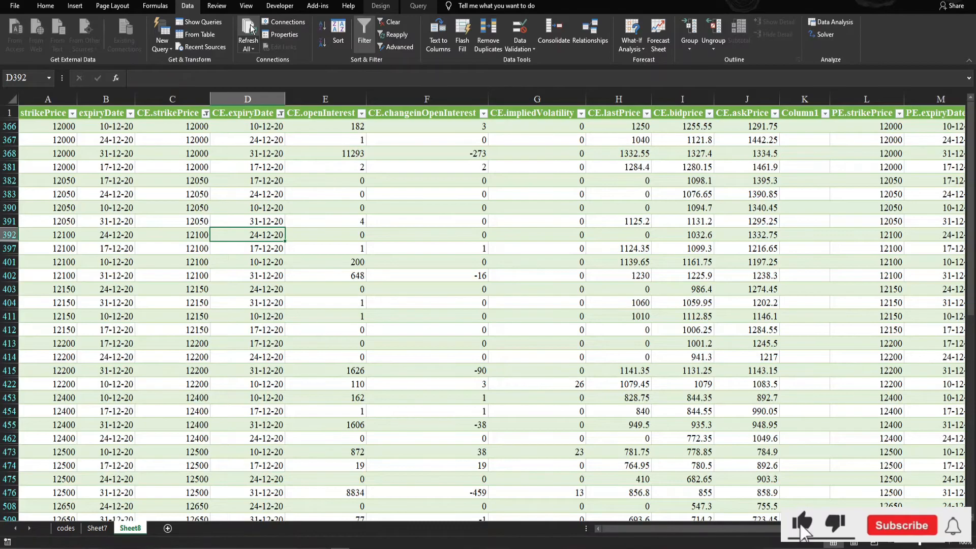
# Set the table's query connection to refresh every 5 minutes and to refresh data when opening the file
pyautogui.click(249, 51)
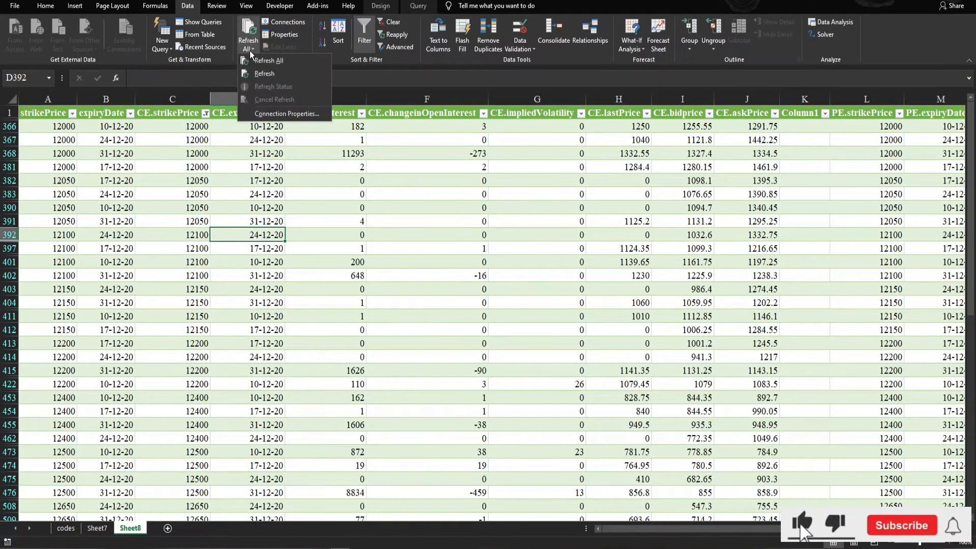
pyautogui.click(267, 105)
pyautogui.click(142, 285)
pyautogui.moveTo(206, 285); pyautogui.dragTo(175, 293)
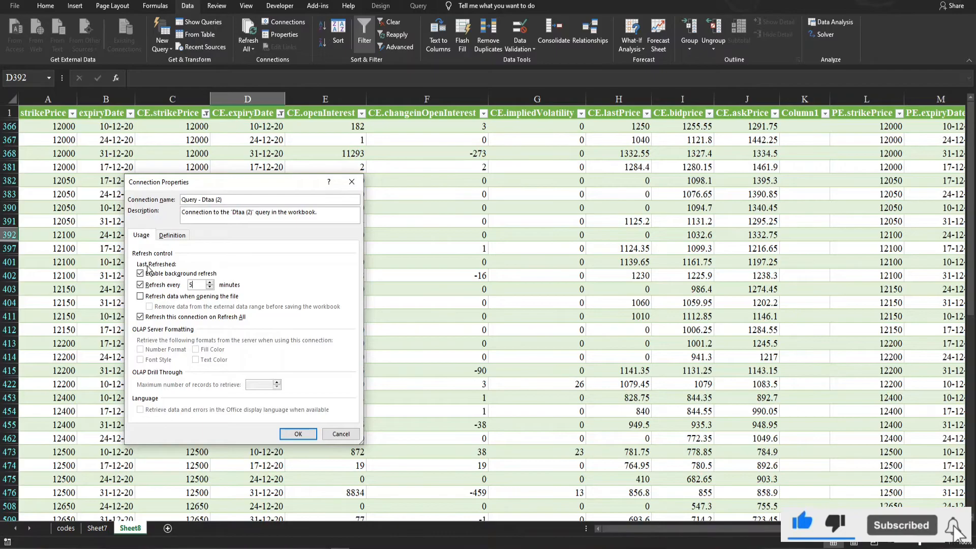
pyautogui.click(146, 298)
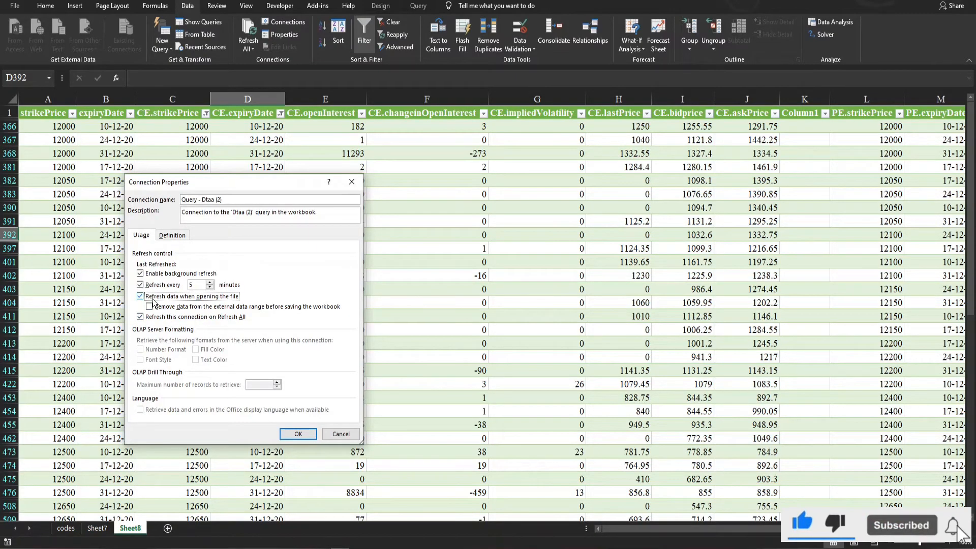
pyautogui.click(297, 434)
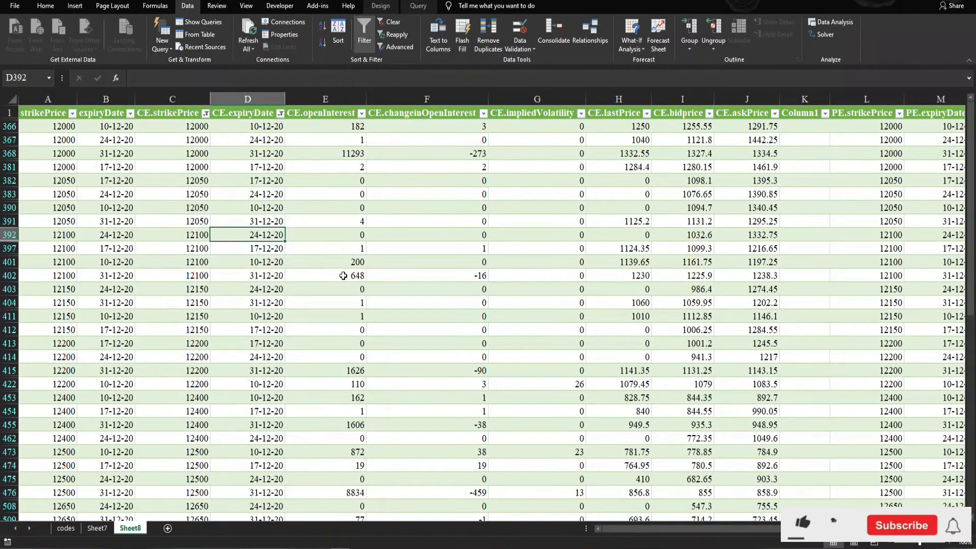
pyautogui.click(266, 258)
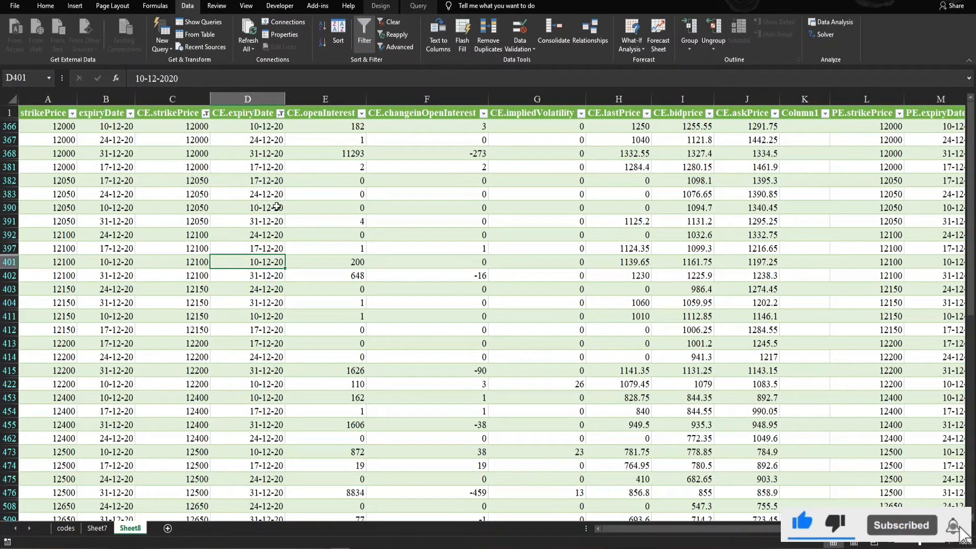
# Delete the worksheet Sheet7 permanently from the workbook
pyautogui.click(97, 528)
pyautogui.rightClick(100, 526)
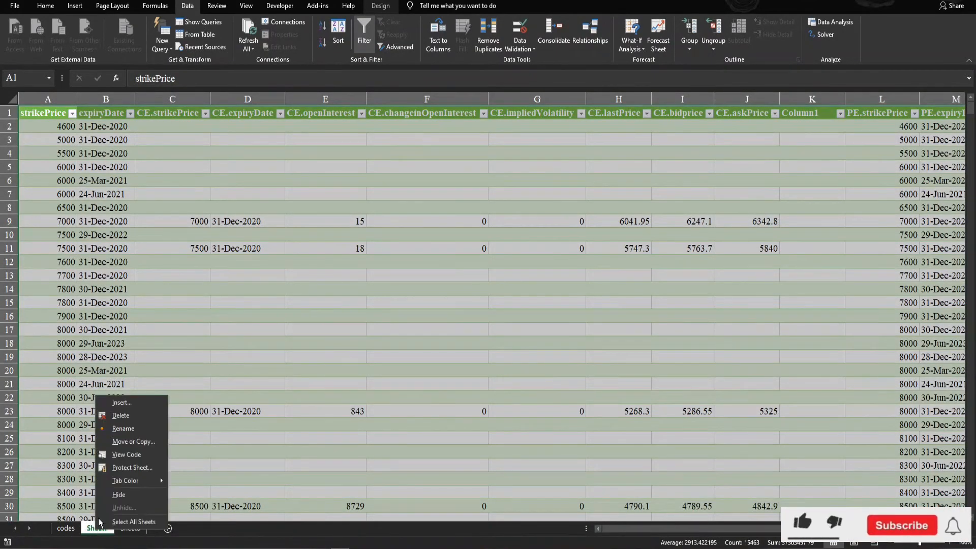
pyautogui.click(120, 415)
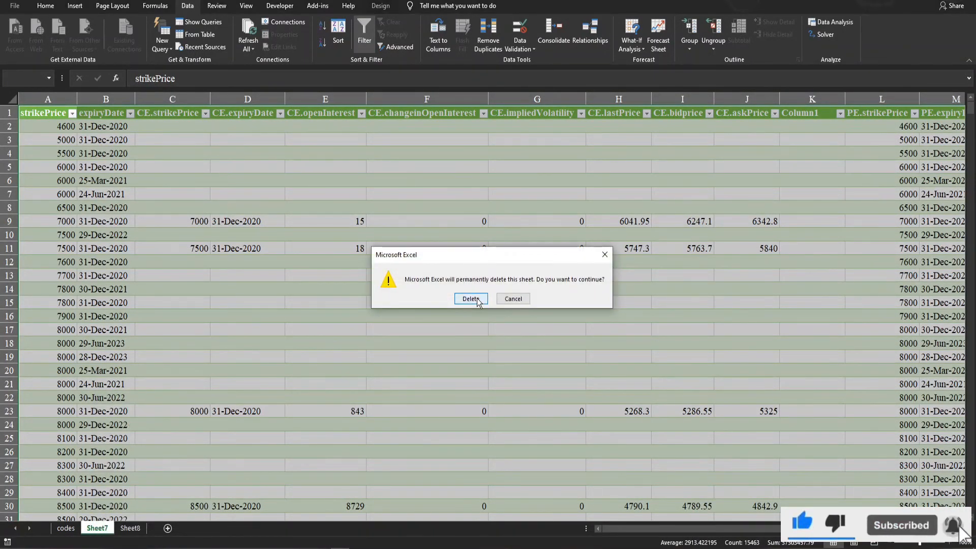
pyautogui.click(477, 299)
# Rename the worksheet Sheet8 as data
pyautogui.rightClick(98, 528)
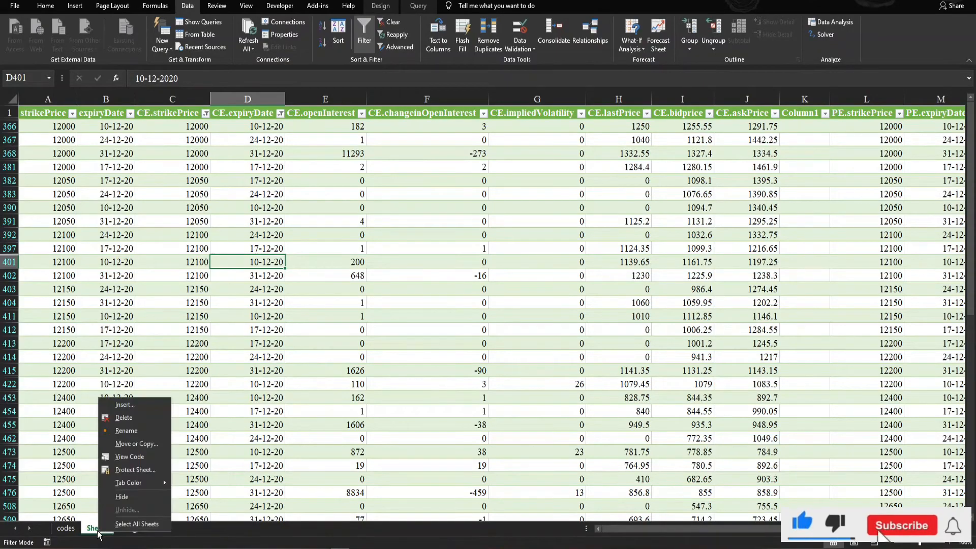
pyautogui.click(126, 430)
pyautogui.write('d')
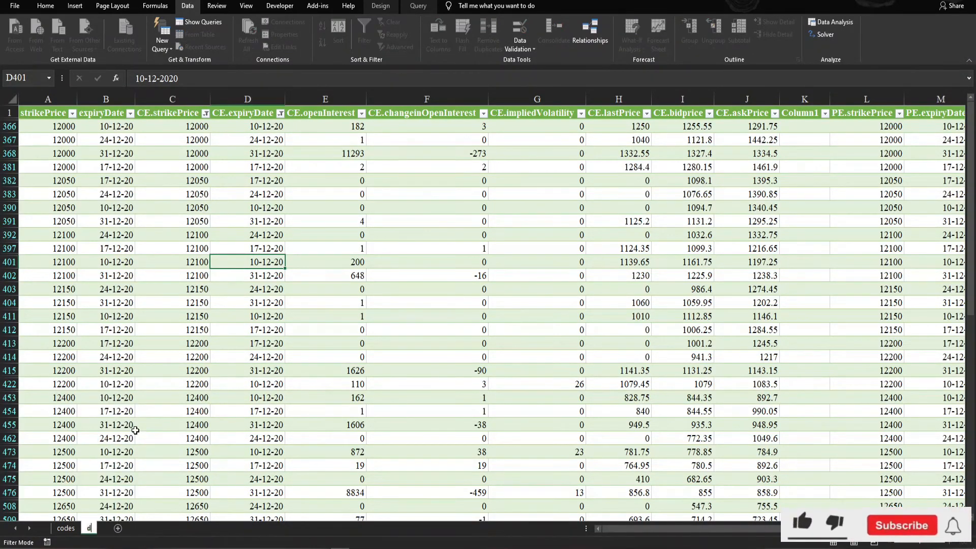
pyautogui.write('ata')
pyautogui.press('Return')
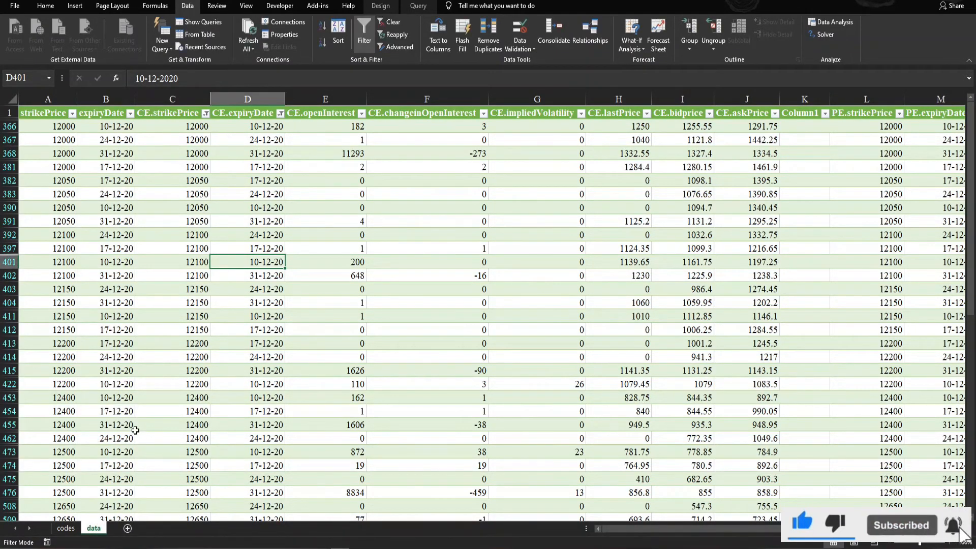
# Select the whole strikePrice column A on the data sheet
pyautogui.click(159, 359)
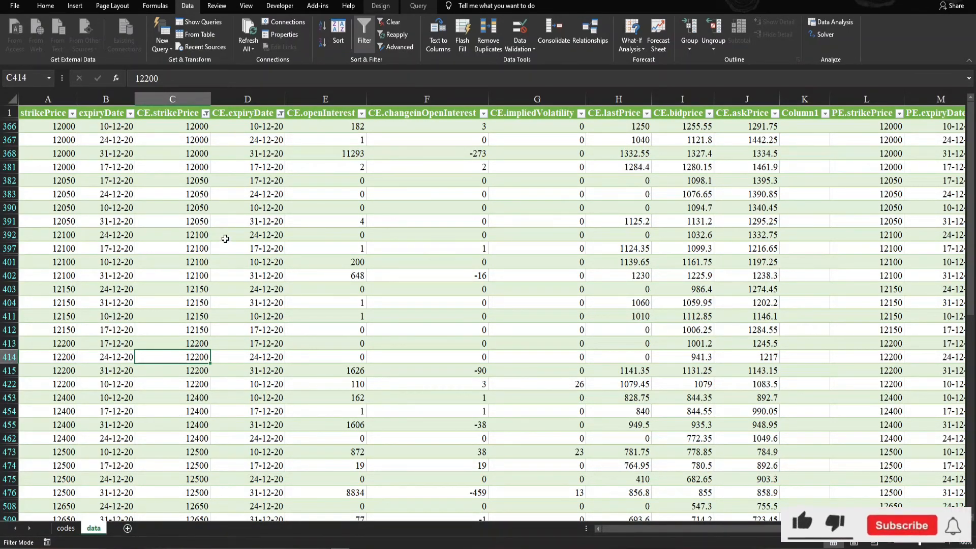
pyautogui.click(58, 95)
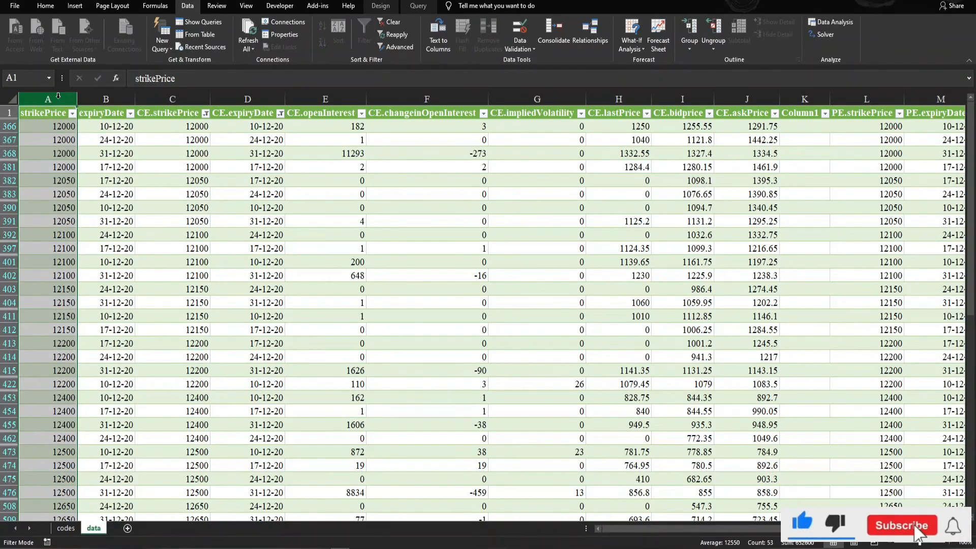